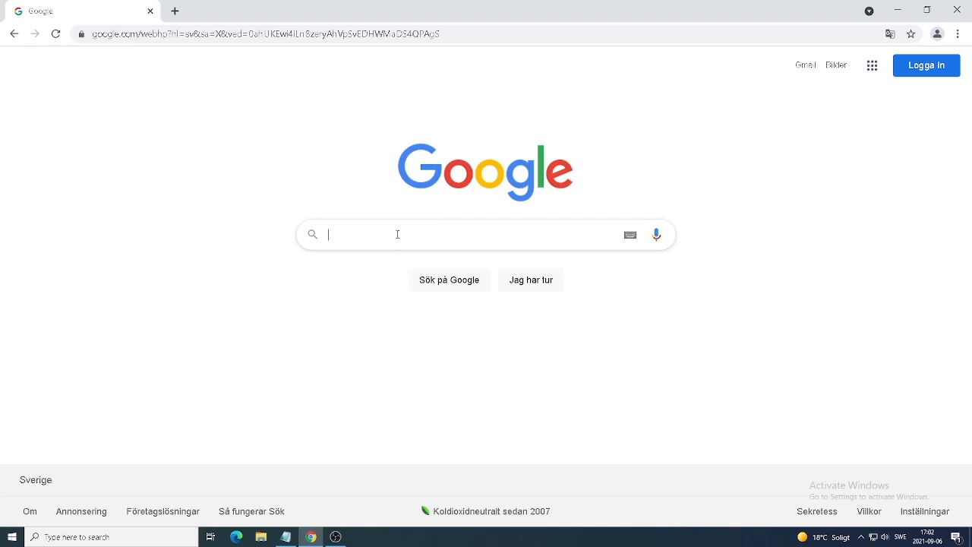
# - Search Google for "nbminer" and open the NebuTech/NBMiner repository on GitHub
pyautogui.write('nbm')
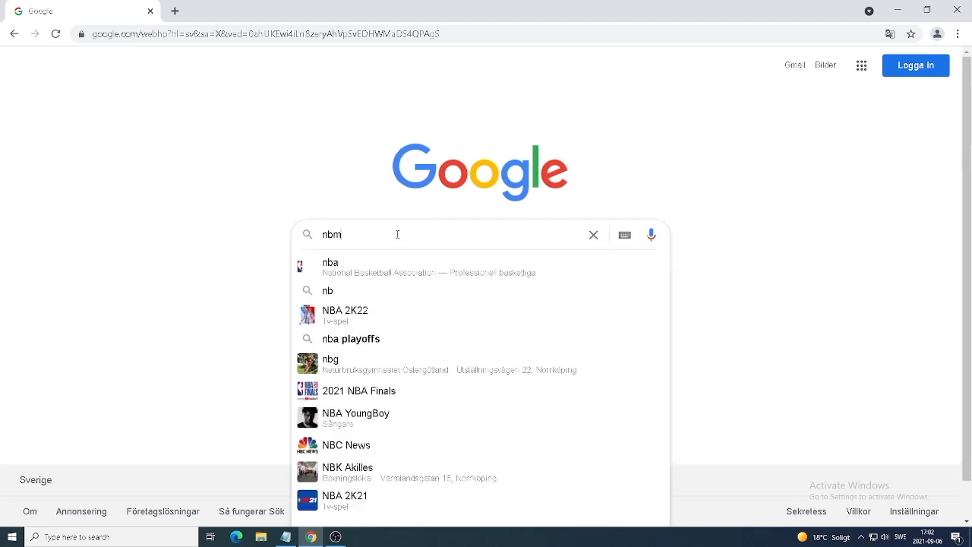
pyautogui.write('iner')
pyautogui.press('Return')
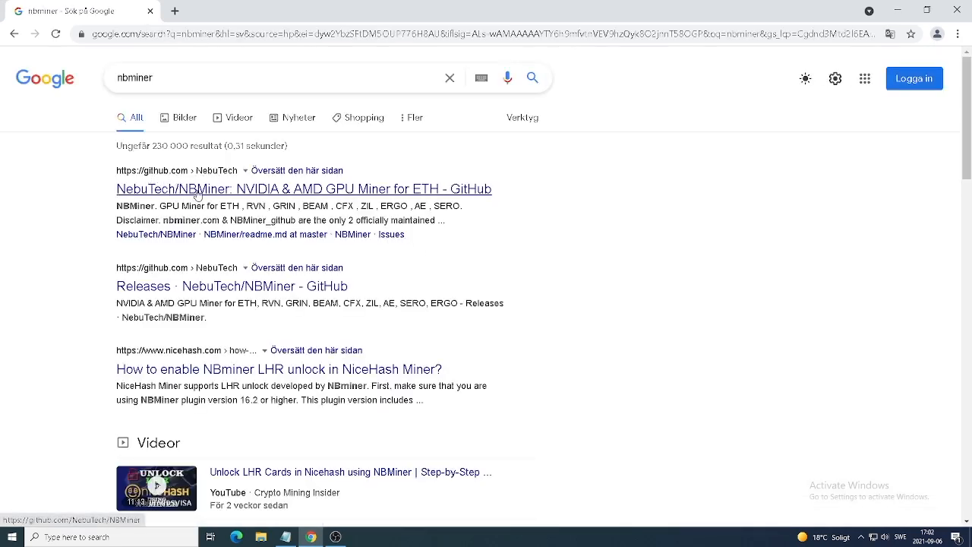
pyautogui.click(201, 193)
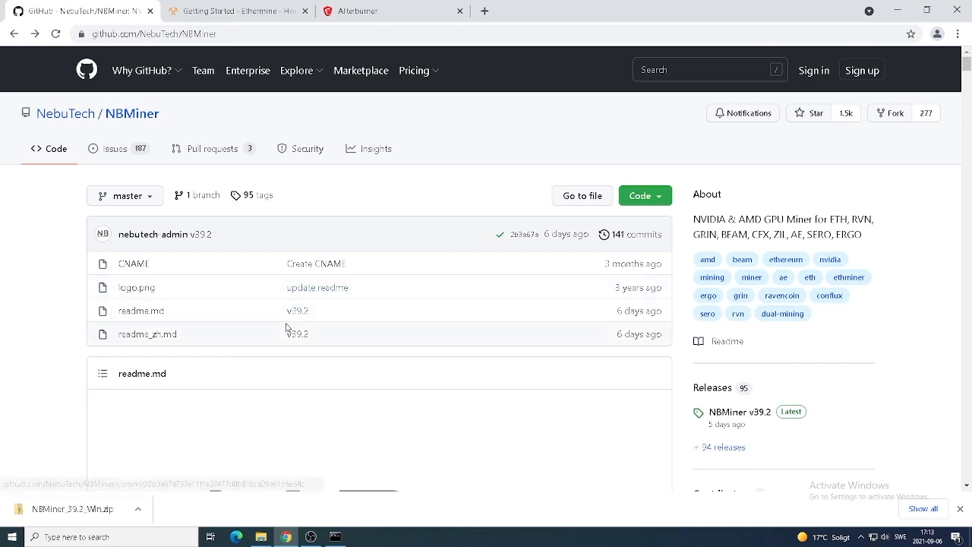
# - Examine the ETH sample usages in the NBMiner readme, highlighting the ethermine command line and its pool server address
pyautogui.scroll(-6, 287, 321)
pyautogui.scroll(-10, 287, 320)
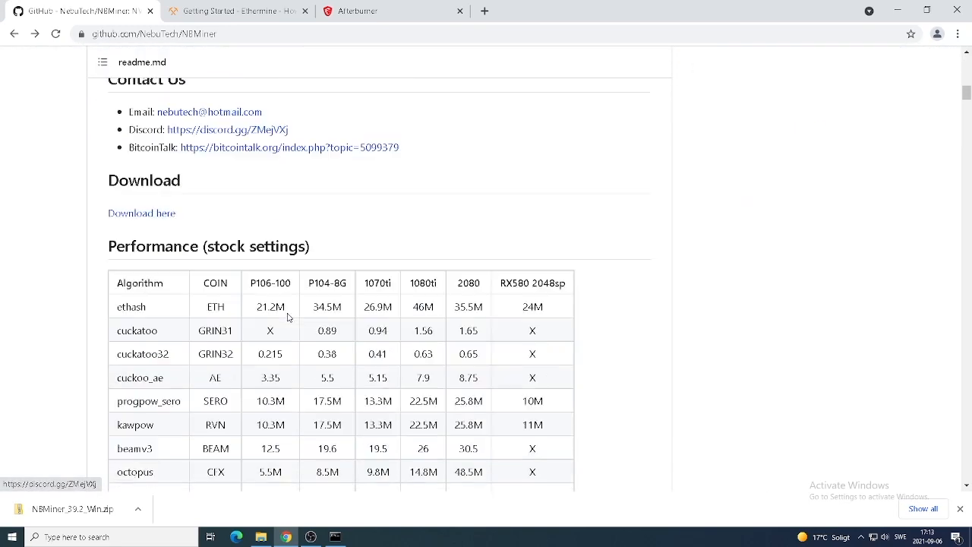
pyautogui.scroll(-10, 290, 312)
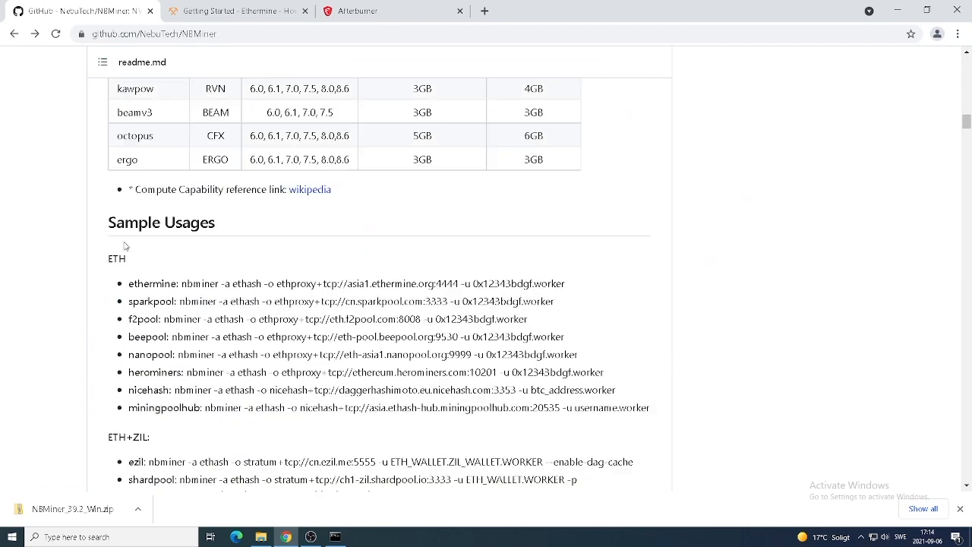
pyautogui.scroll(-1, 187, 264)
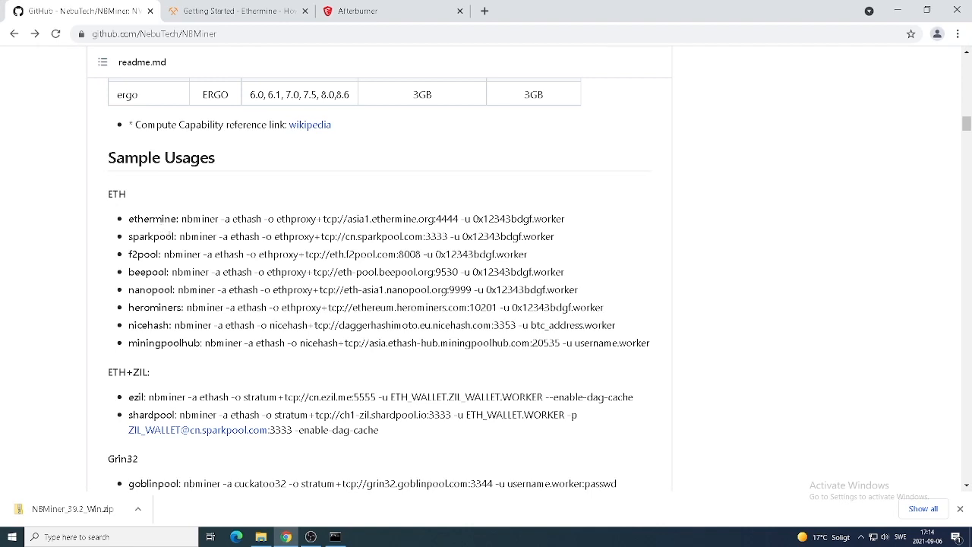
pyautogui.scroll(-1, 173, 236)
pyautogui.scroll(1, 199, 225)
pyautogui.moveTo(183, 221); pyautogui.dragTo(575, 221)
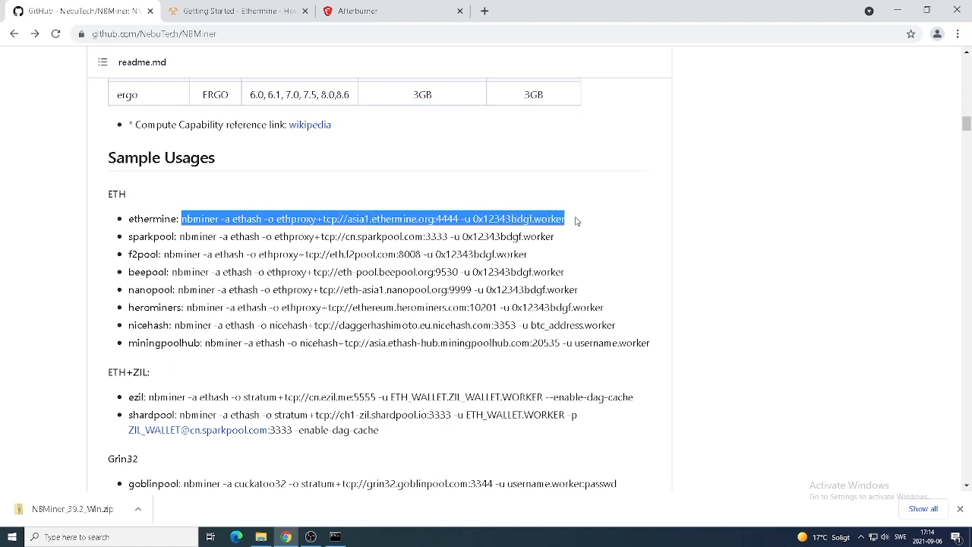
pyautogui.click(361, 219)
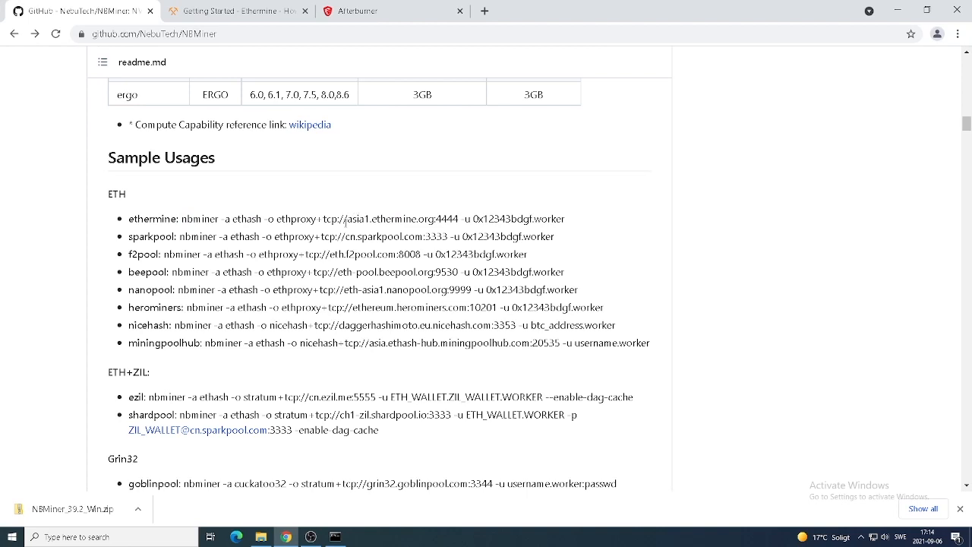
pyautogui.moveTo(347, 219); pyautogui.dragTo(459, 219)
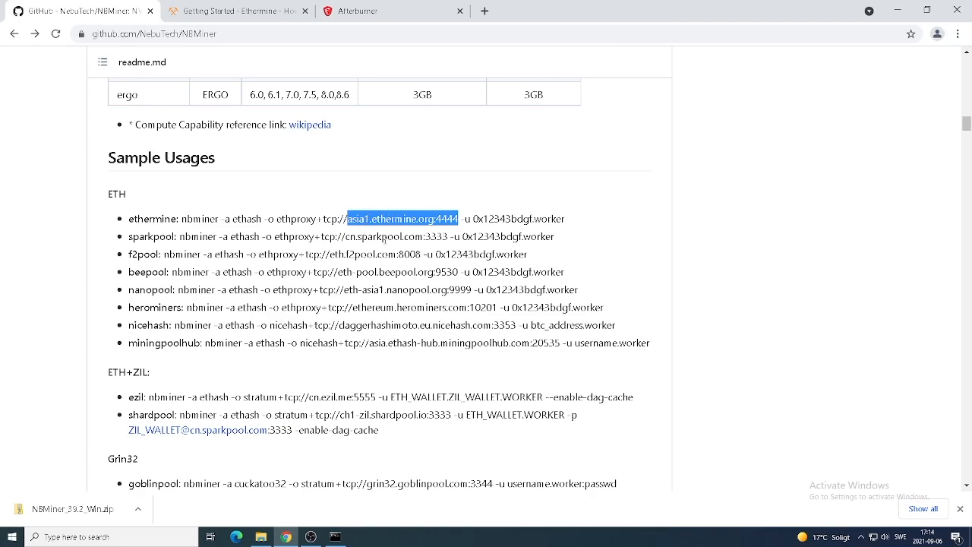
pyautogui.scroll(-10, 383, 241)
pyautogui.press('Home')
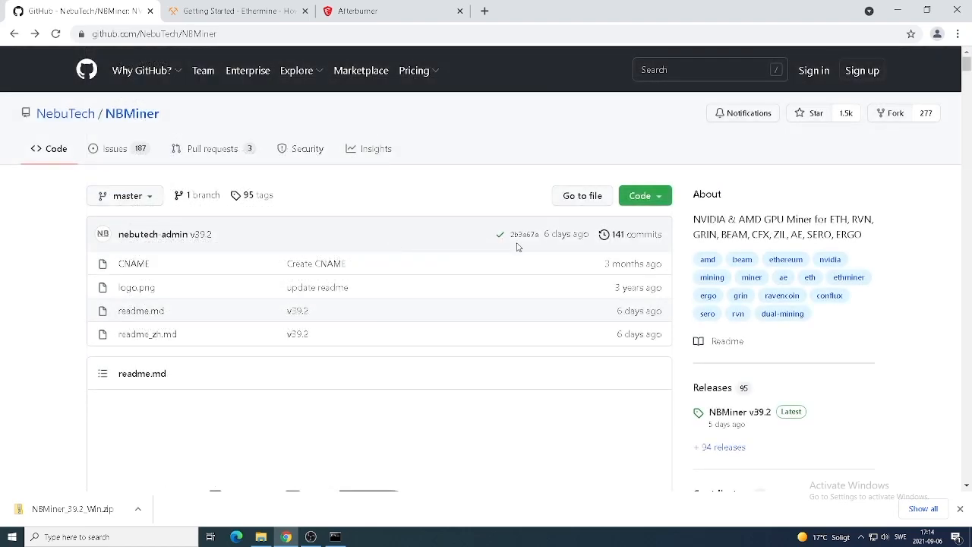
# - Download NBMiner_39.2_Win.zip from the assets of the NBMiner v39.2 release
pyautogui.scroll(-3, 726, 362)
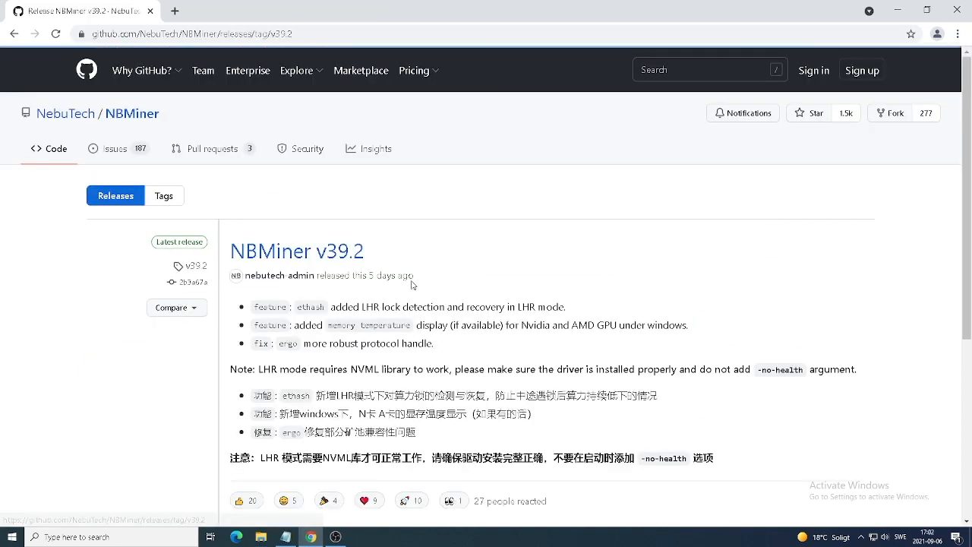
pyautogui.scroll(-3, 377, 286)
pyautogui.scroll(-3, 378, 286)
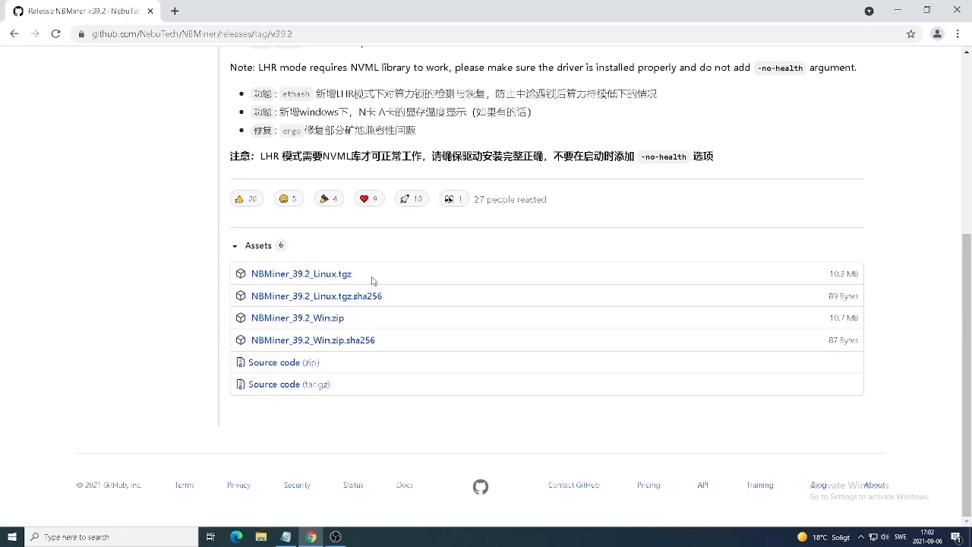
pyautogui.click(319, 320)
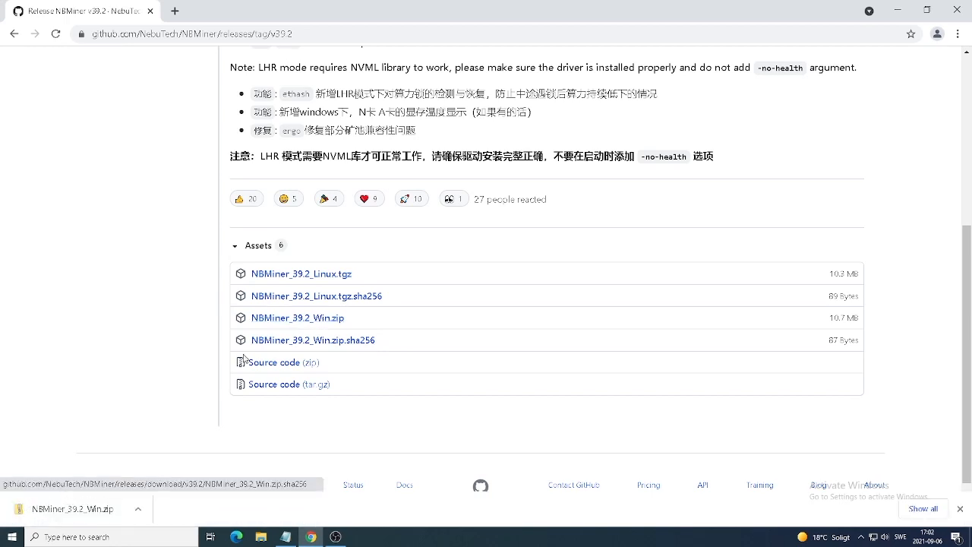
# - Show the downloaded archive in its folder and extract it with 7-Zip into a NBMiner_39.2_Win folder
pyautogui.click(137, 512)
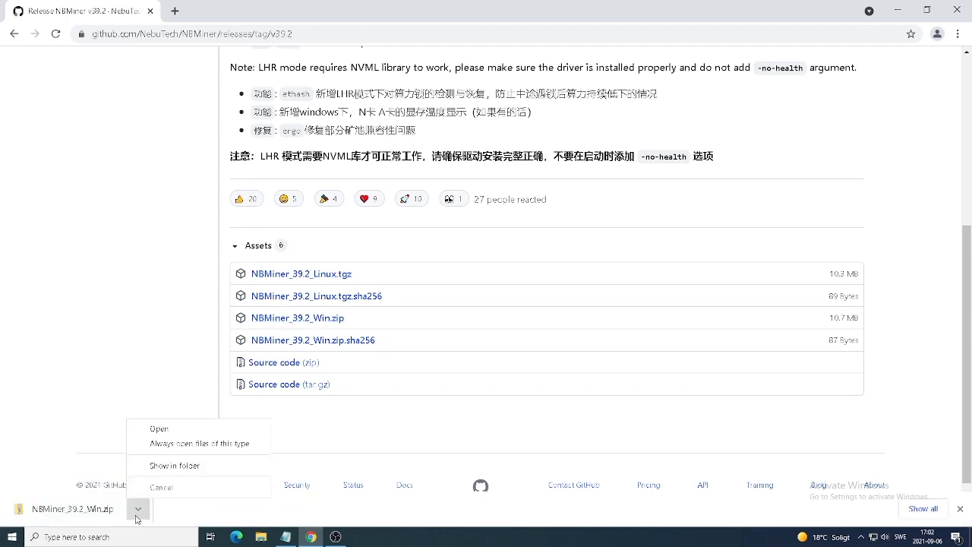
pyautogui.click(171, 466)
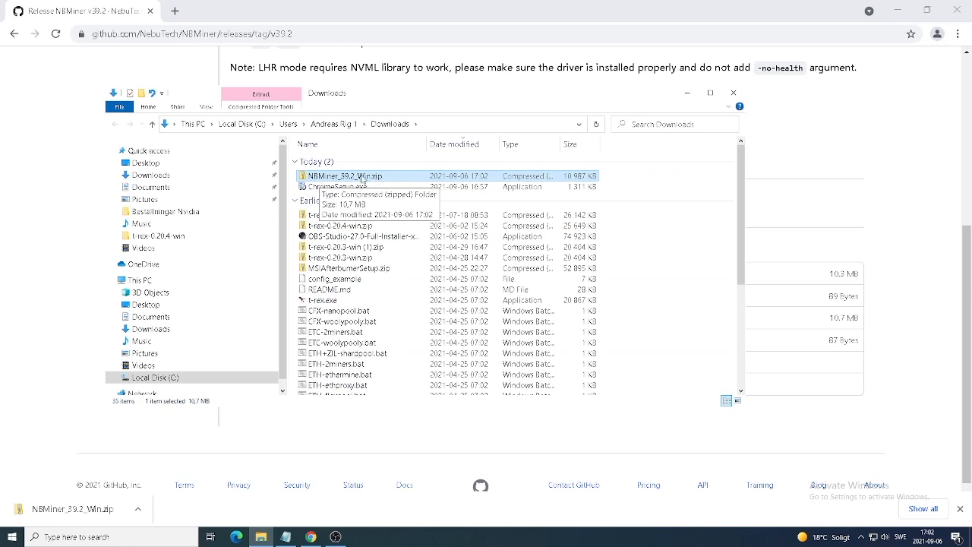
pyautogui.rightClick(338, 177)
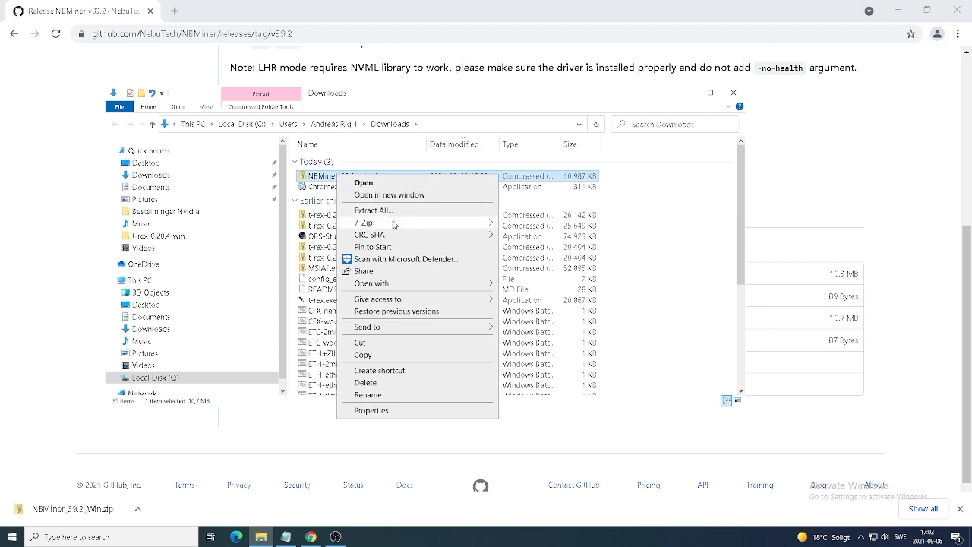
pyautogui.moveTo(367, 225)
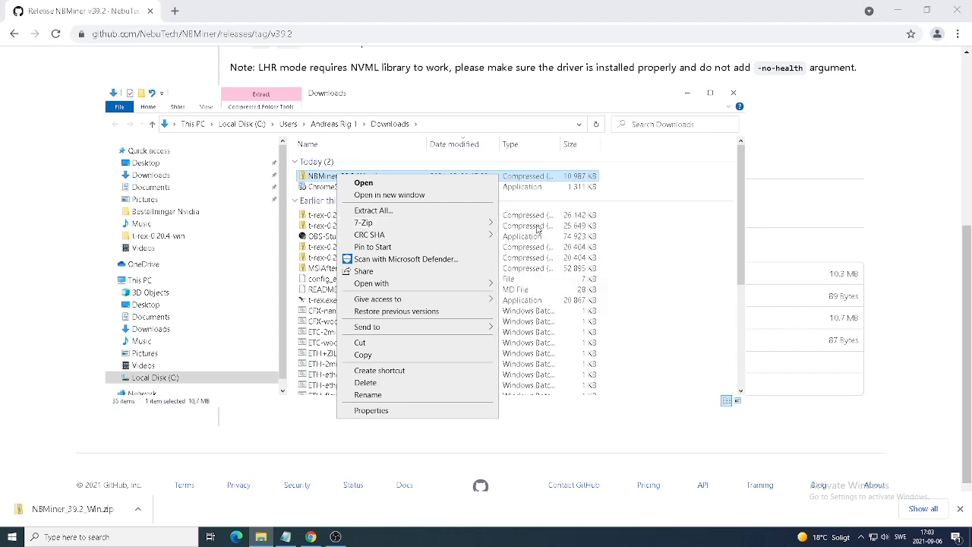
pyautogui.moveTo(500, 228)
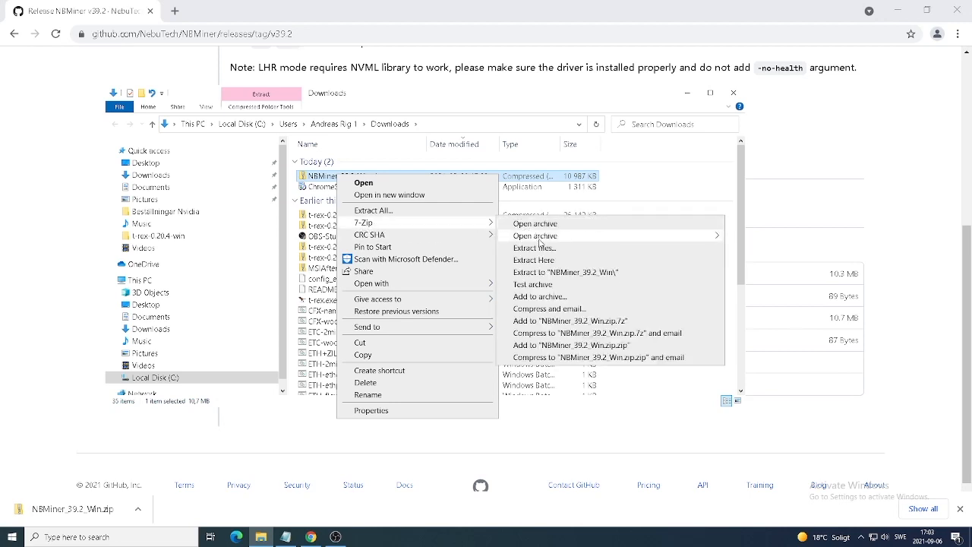
pyautogui.click(564, 273)
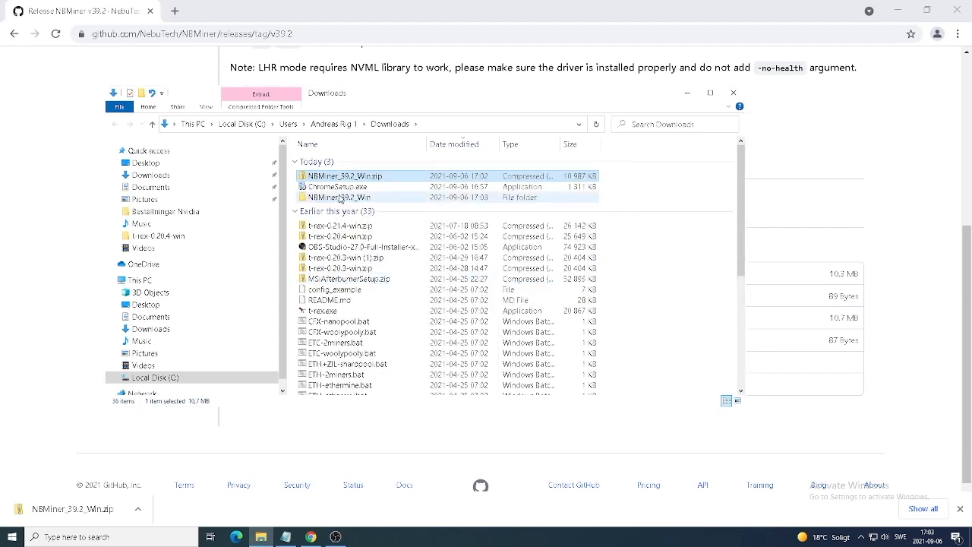
# - Move the extracted NBMiner_39.2_Win folder from Downloads onto the desktop and close the Downloads window
pyautogui.click(896, 11)
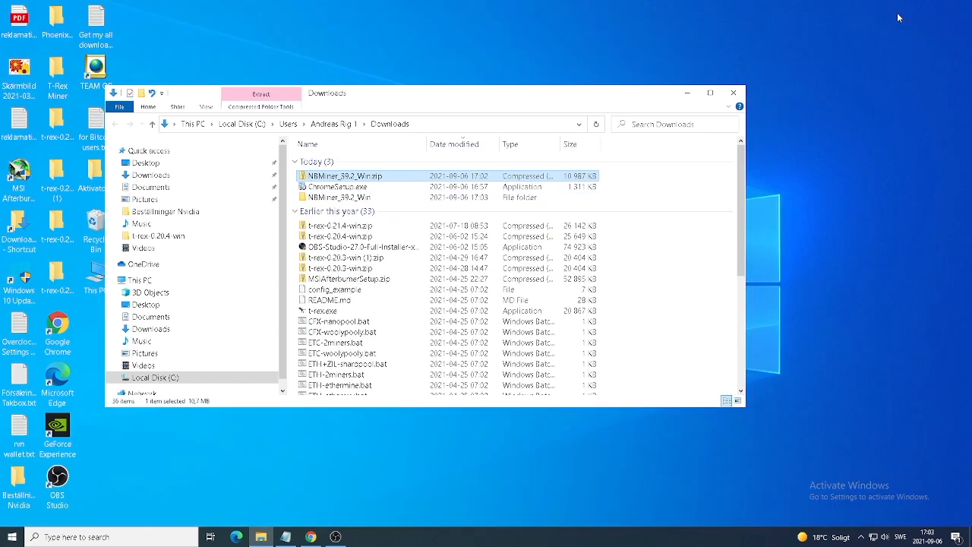
pyautogui.moveTo(418, 93); pyautogui.dragTo(674, 86)
pyautogui.moveTo(596, 191); pyautogui.dragTo(236, 153)
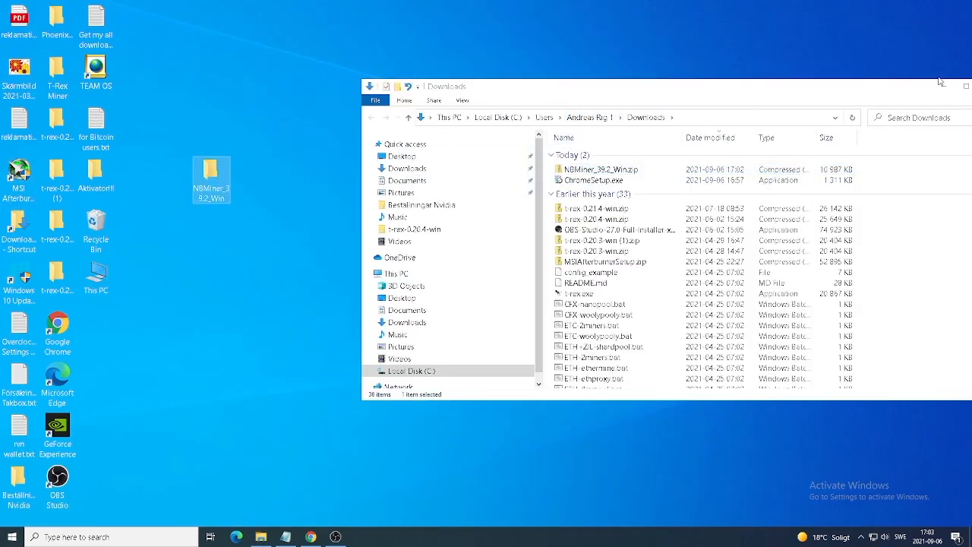
pyautogui.moveTo(948, 89); pyautogui.dragTo(886, 89)
pyautogui.click(919, 97)
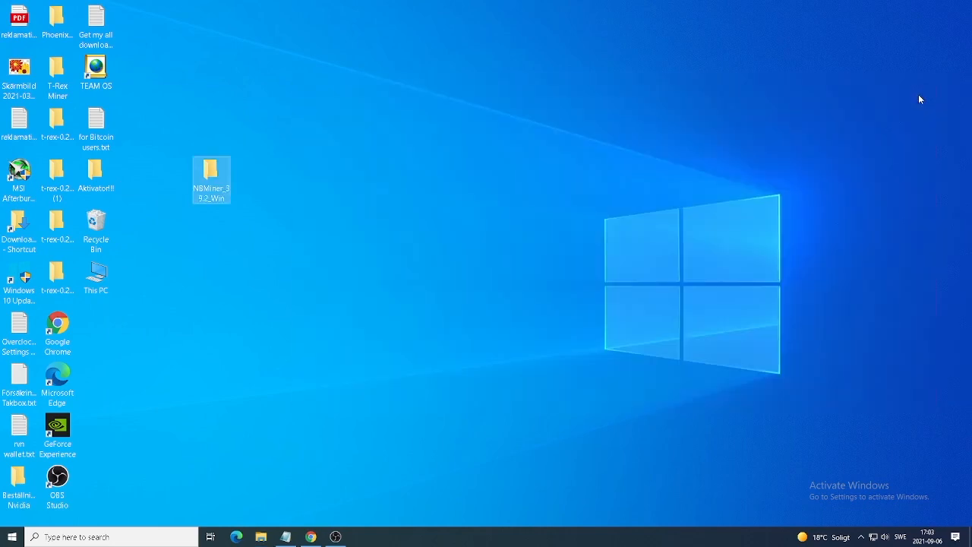
# - Open start_eth.bat from the NBMiner_Win subfolder of the desktop miner folder for editing
pyautogui.doubleClick(216, 176)
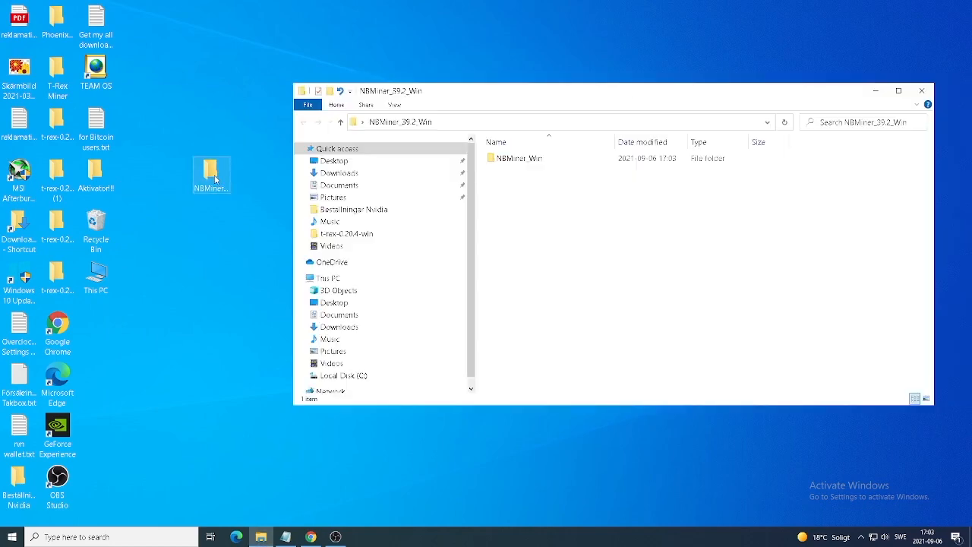
pyautogui.doubleClick(512, 163)
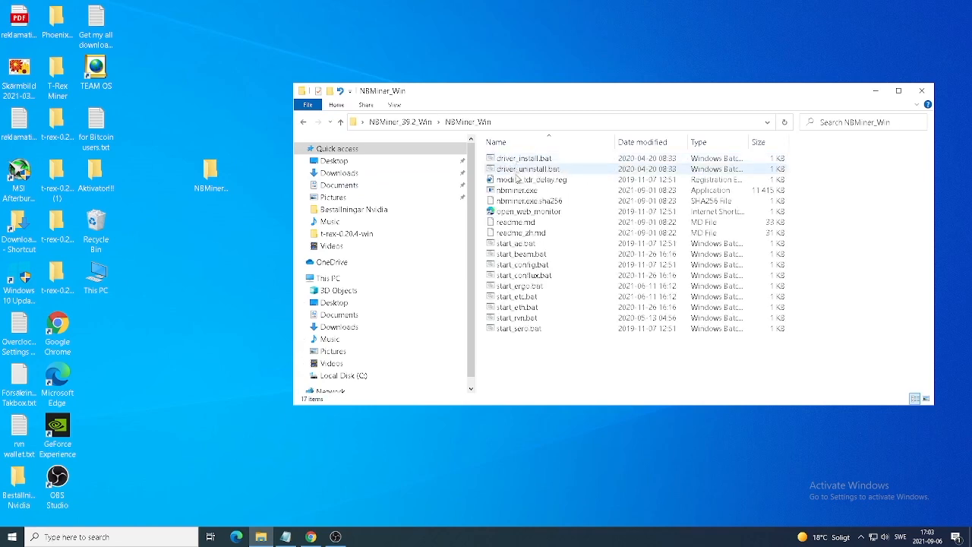
pyautogui.rightClick(529, 312)
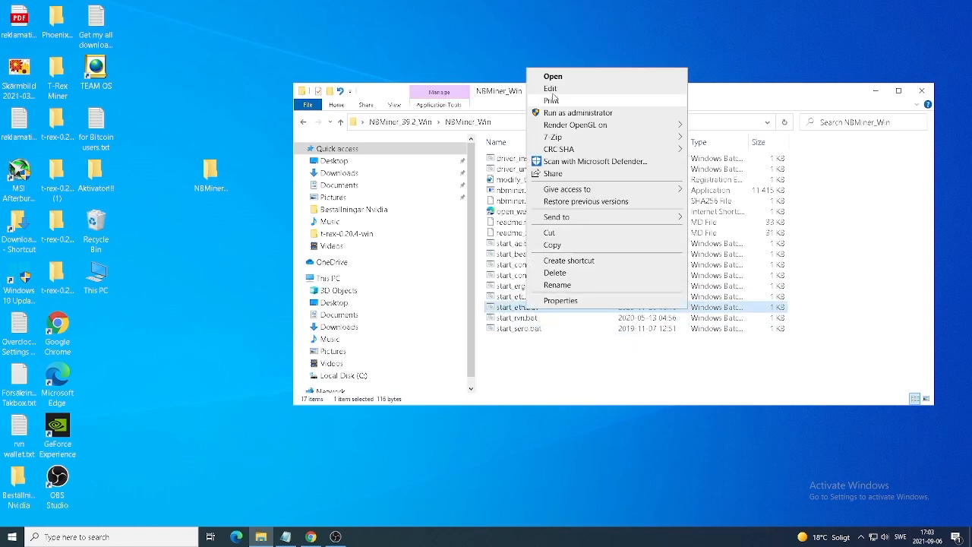
pyautogui.click(552, 88)
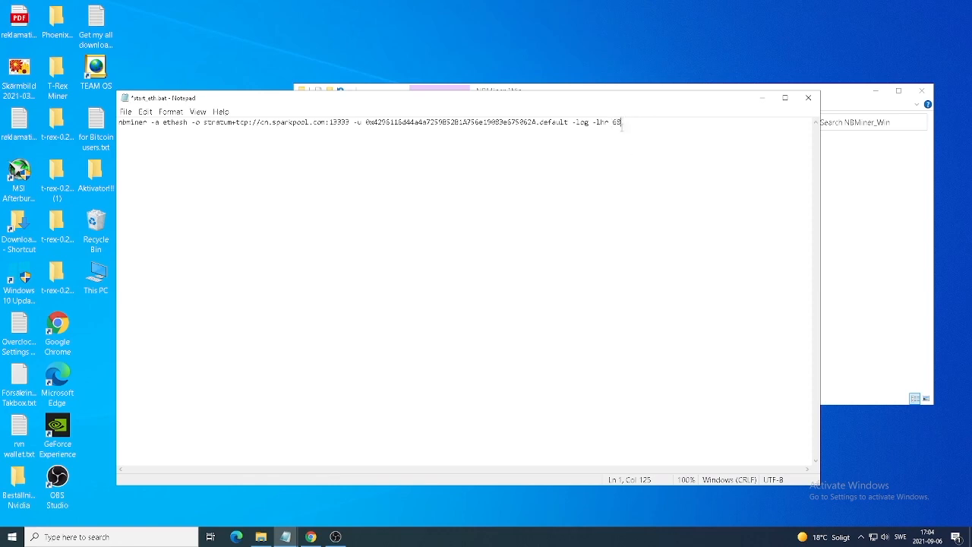
# - Replace the worker name "default" after the wallet address with "earth" in start_eth.bat
pyautogui.click(567, 122)
pyautogui.press('BackSpace')
pyautogui.press('BackSpace')
pyautogui.press('BackSpace')
pyautogui.press('BackSpace')
pyautogui.press('BackSpace')
pyautogui.press('BackSpace')
pyautogui.press('BackSpace')
pyautogui.write('earth')
# - Replace the sample wallet address in start_eth.bat with the personal wallet address copied from the untitled note
pyautogui.moveTo(366, 123)
pyautogui.mouseDown()
pyautogui.moveTo(533, 127)
pyautogui.moveTo(375, 124)
pyautogui.moveTo(356, 134)
pyautogui.mouseUp()
pyautogui.click(533, 126)
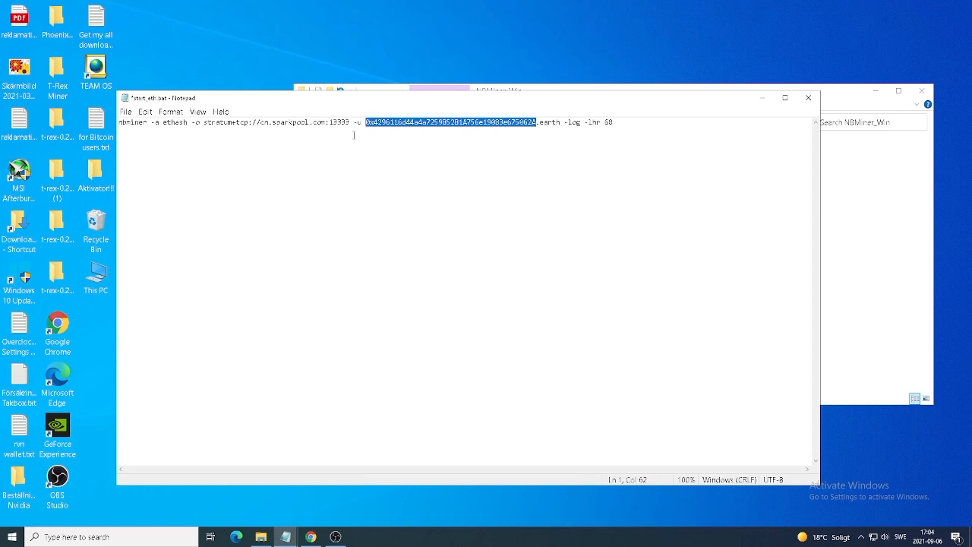
pyautogui.press('BackSpace')
pyautogui.click(285, 537)
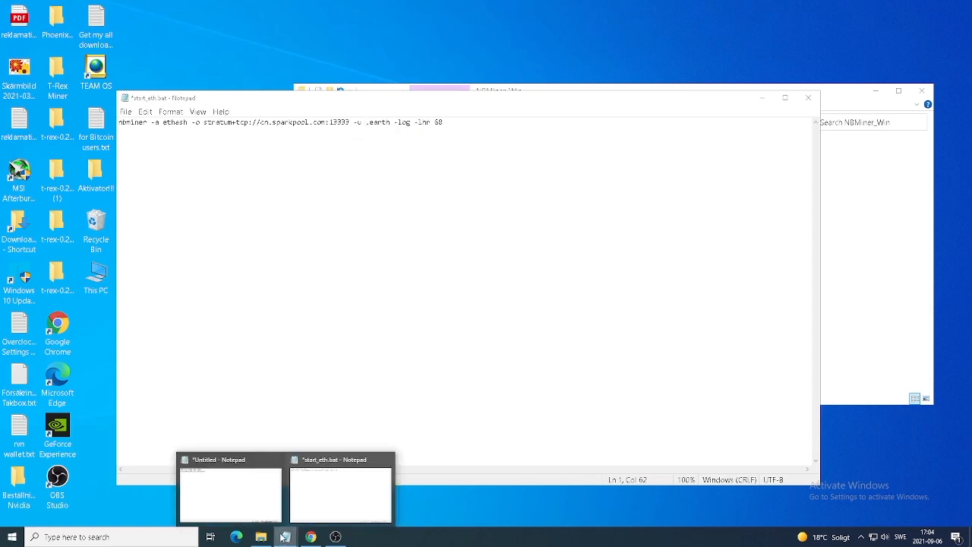
pyautogui.click(255, 509)
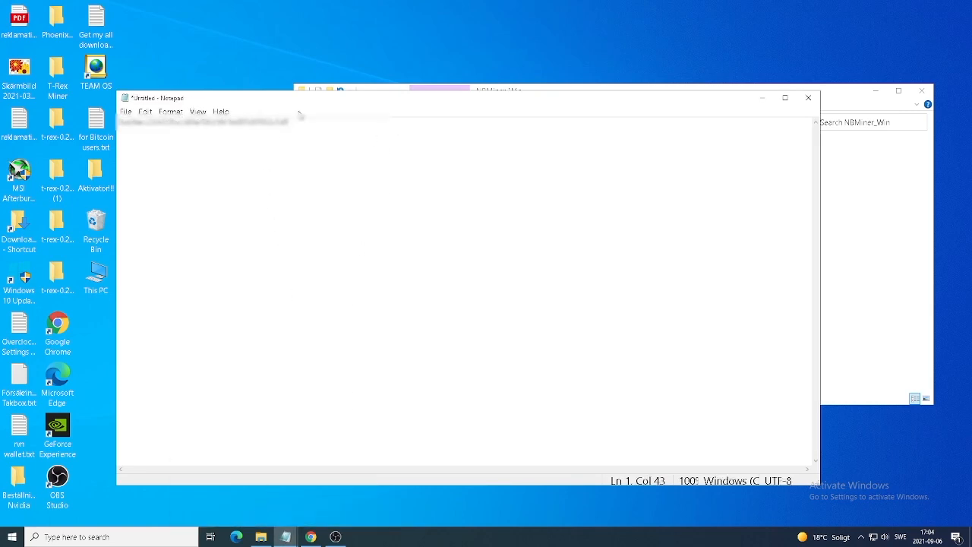
pyautogui.moveTo(290, 121); pyautogui.dragTo(120, 122)
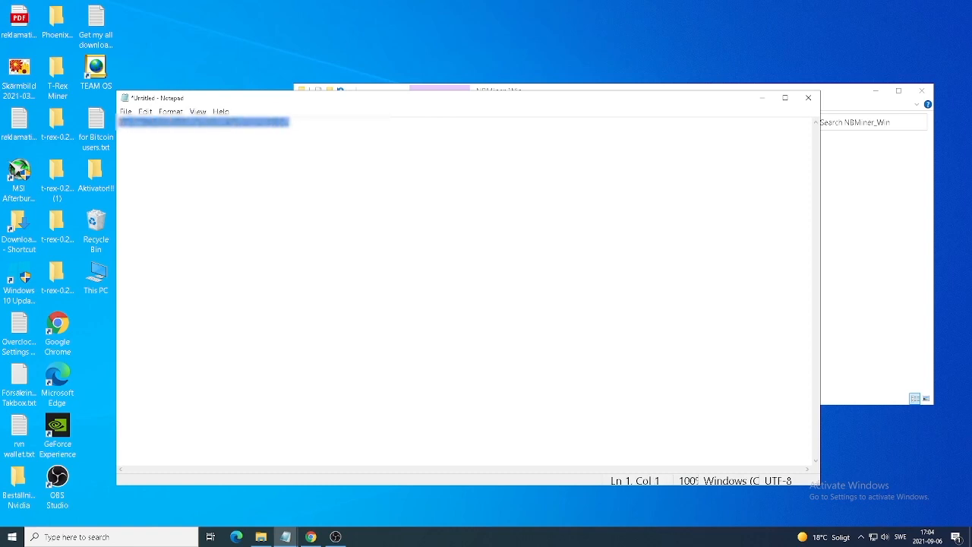
pyautogui.rightClick(133, 120)
pyautogui.click(188, 152)
pyautogui.moveTo(285, 537)
pyautogui.click(297, 511)
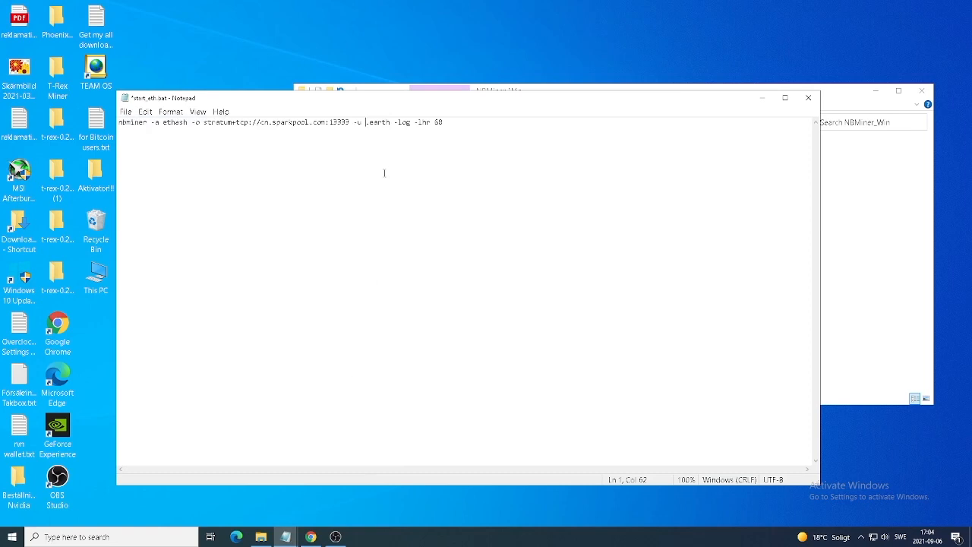
pyautogui.hotkey('ctrl', 'v')
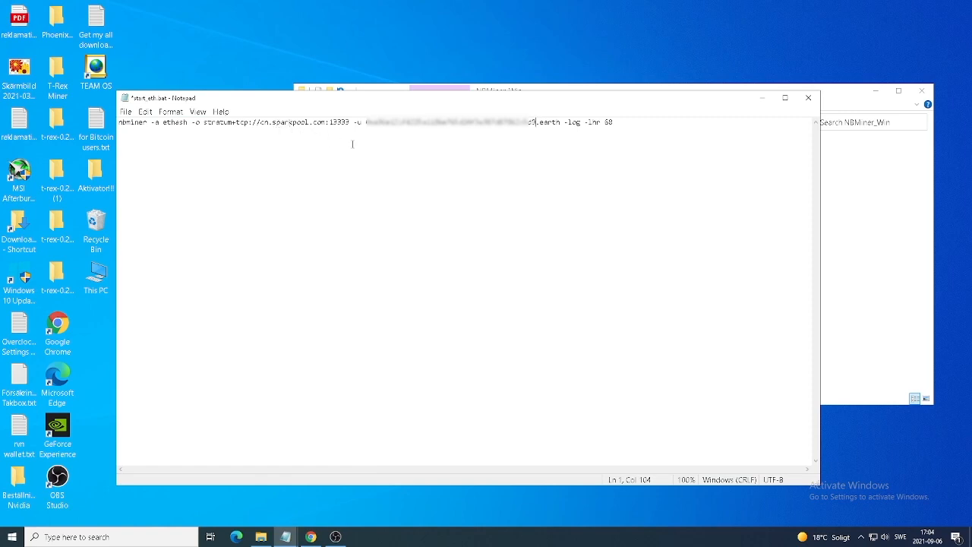
# - Switch to Chrome, search the web for ethermine in a new tab and open the mining pool's page with connection settings
pyautogui.click(312, 539)
pyautogui.hotkey('ctrl', 't')
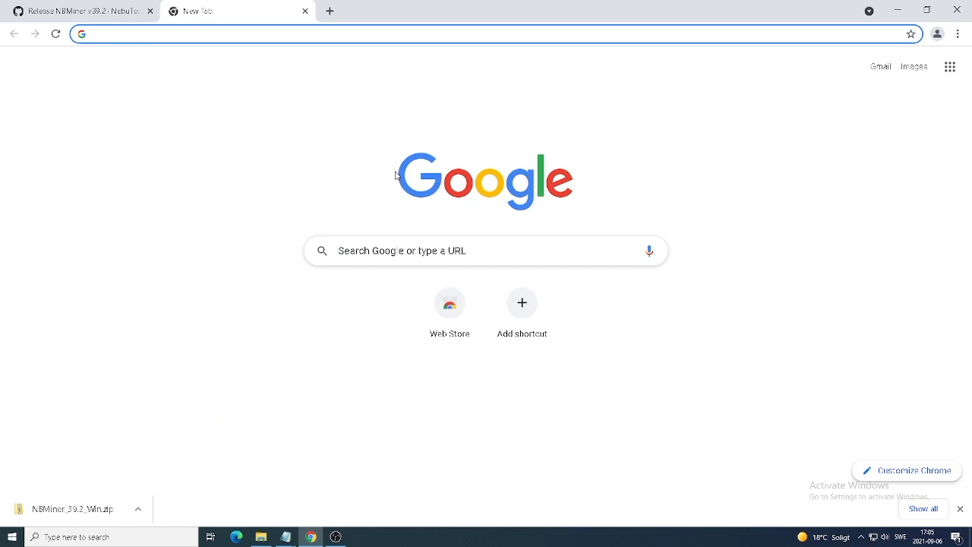
pyautogui.click(383, 253)
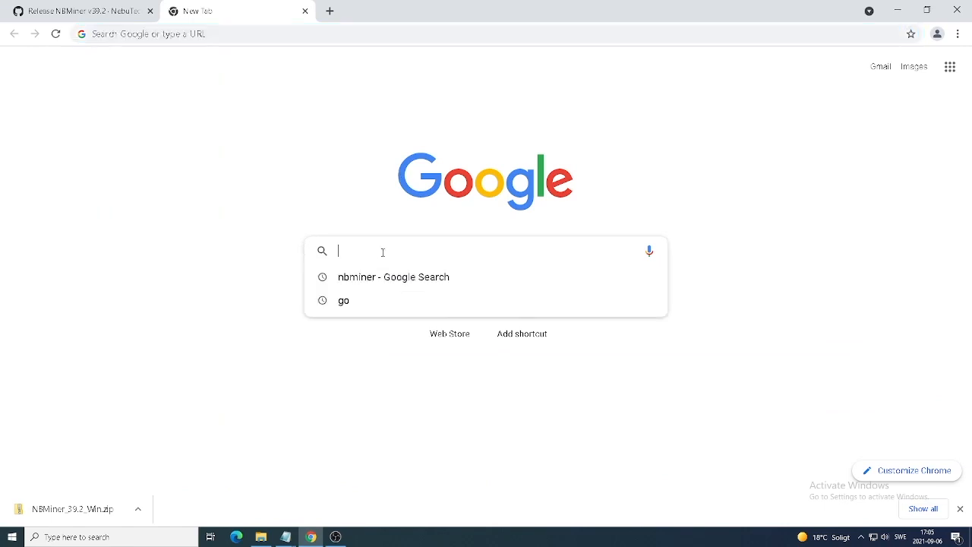
pyautogui.write('ether')
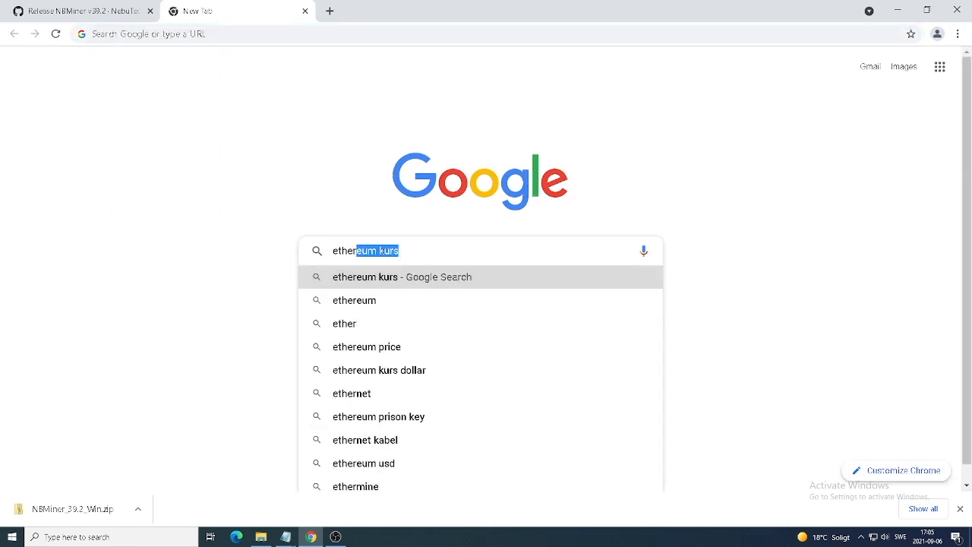
pyautogui.write('mine')
pyautogui.press('Return')
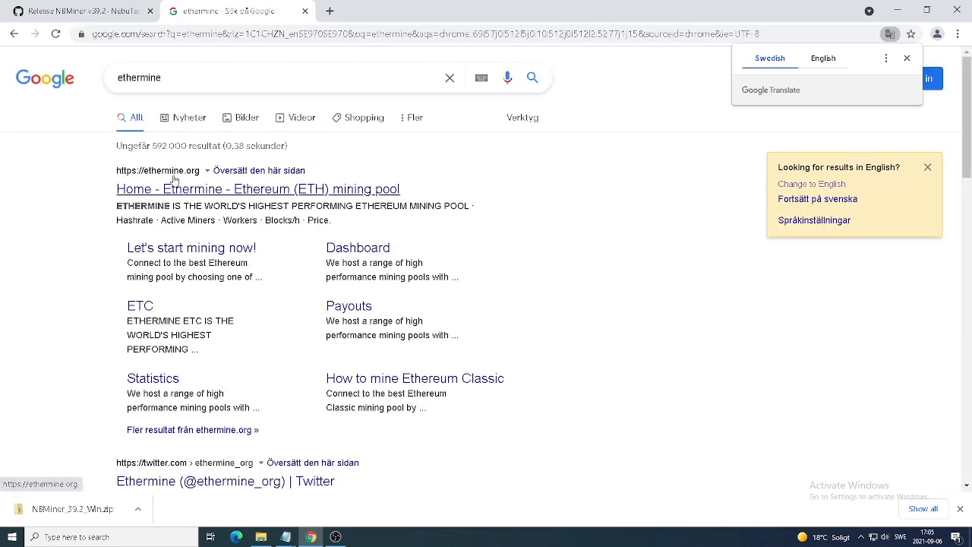
pyautogui.click(205, 190)
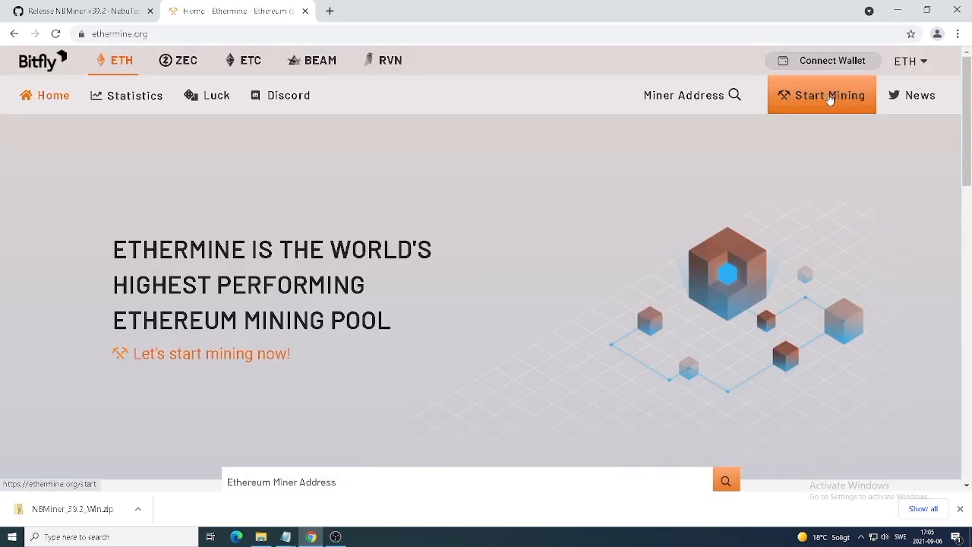
pyautogui.click(830, 99)
pyautogui.scroll(-1, 525, 220)
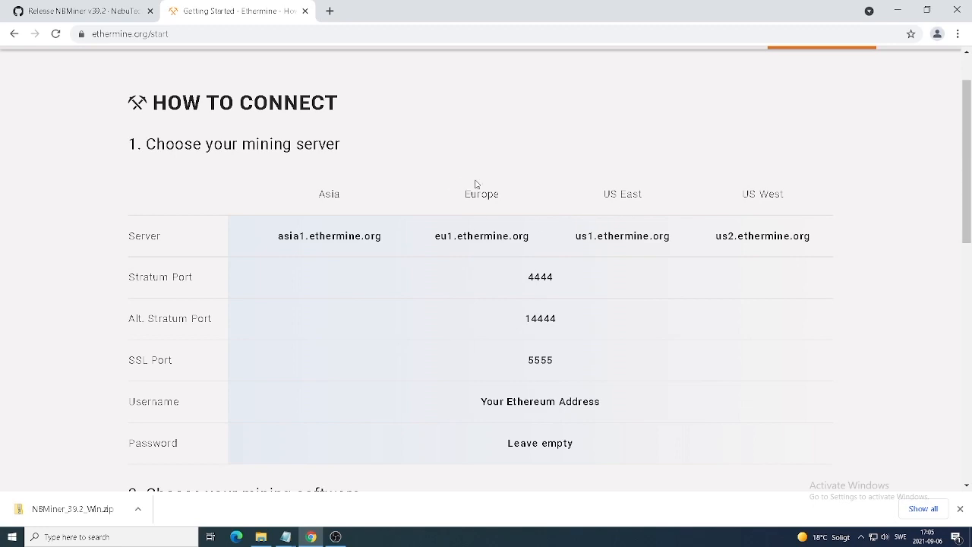
# - Copy the European server address eu1.ethermine.org and use it to replace the sparkpool address in start_eth.bat
pyautogui.moveTo(438, 235); pyautogui.dragTo(531, 241)
pyautogui.rightClick(486, 237)
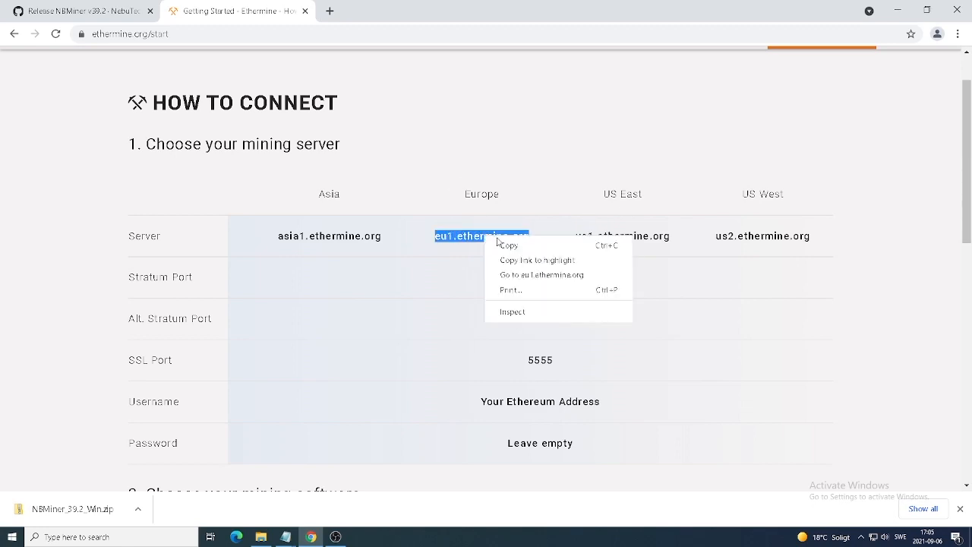
pyautogui.click(504, 245)
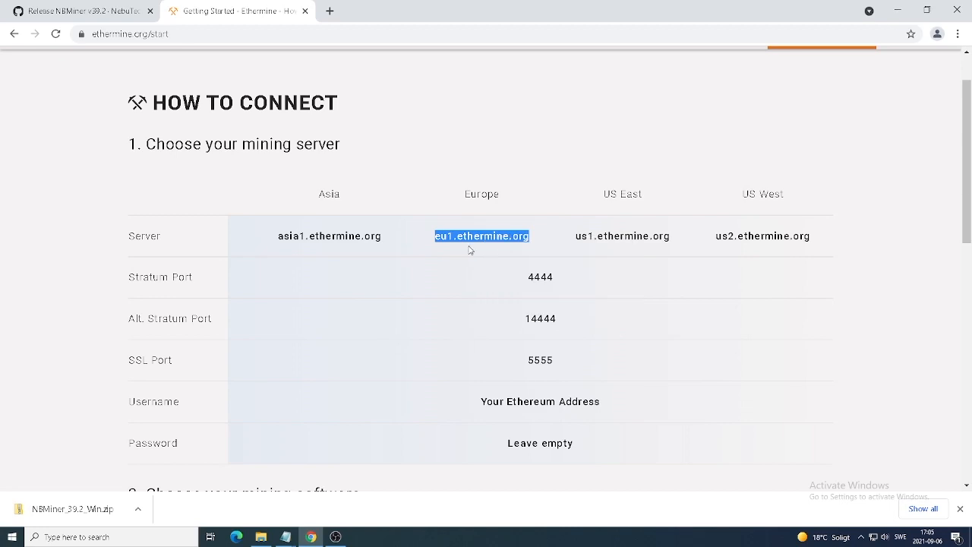
pyautogui.click(285, 536)
pyautogui.click(307, 504)
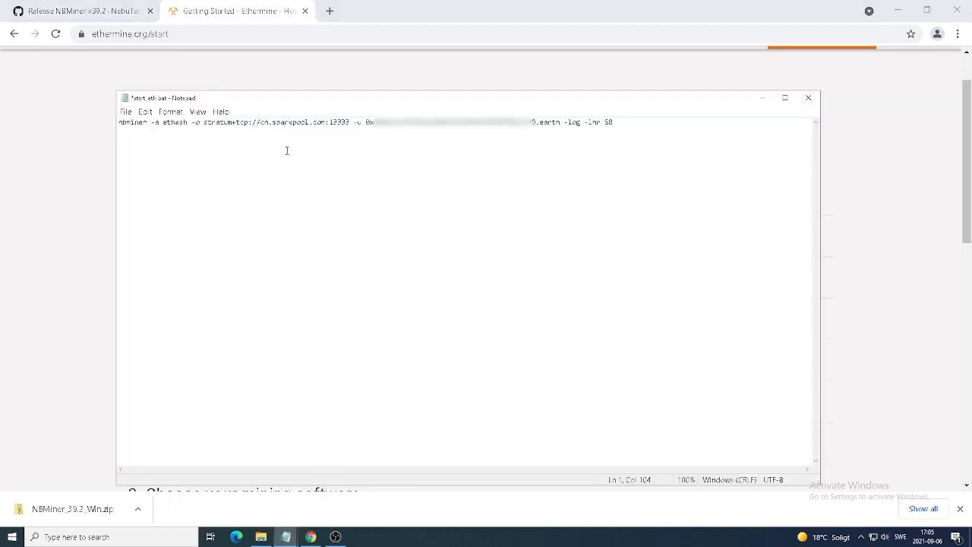
pyautogui.moveTo(260, 123); pyautogui.dragTo(326, 122)
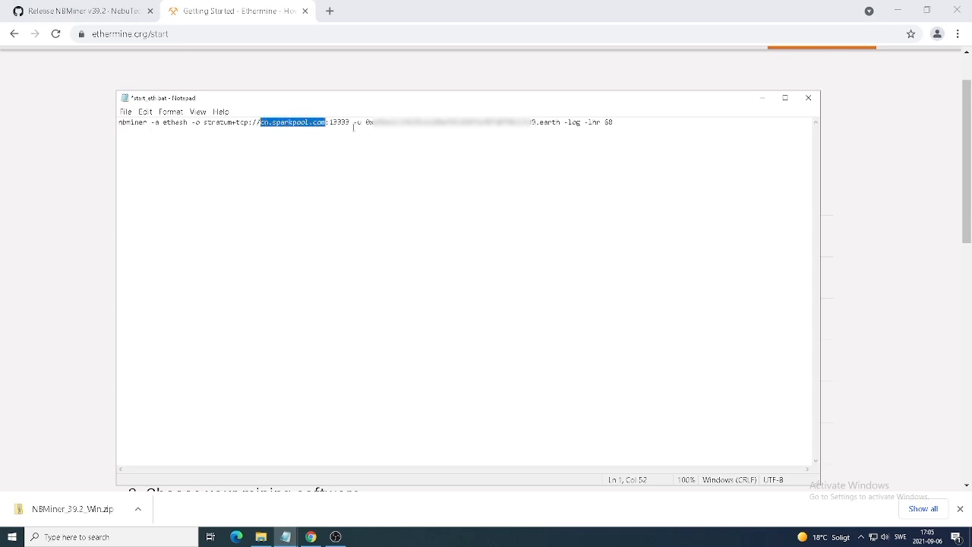
pyautogui.press('BackSpace')
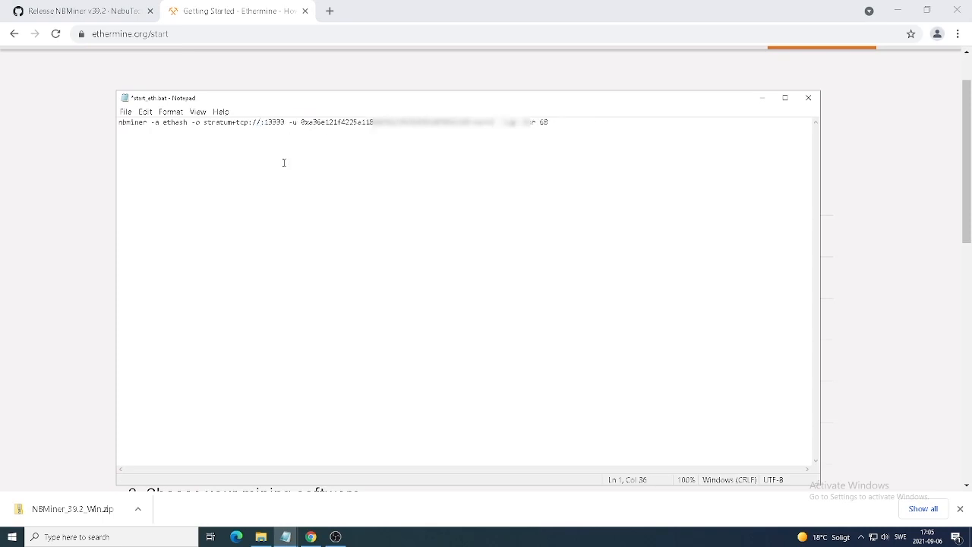
pyautogui.hotkey('ctrl', 'v')
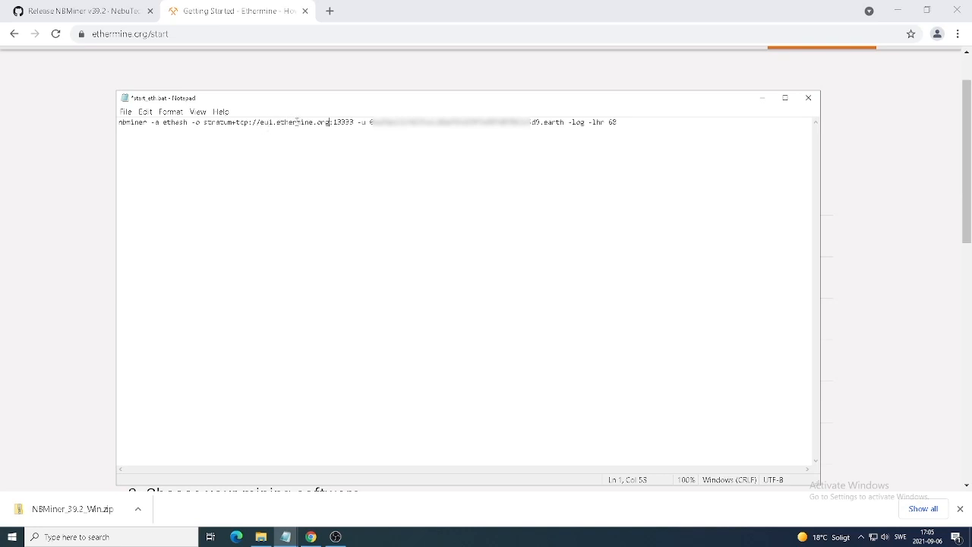
# - Replace the port after the pool address with Ethermine's stratum port 4444, then save and close start_eth.bat
pyautogui.moveTo(333, 121); pyautogui.dragTo(352, 120)
pyautogui.click(239, 13)
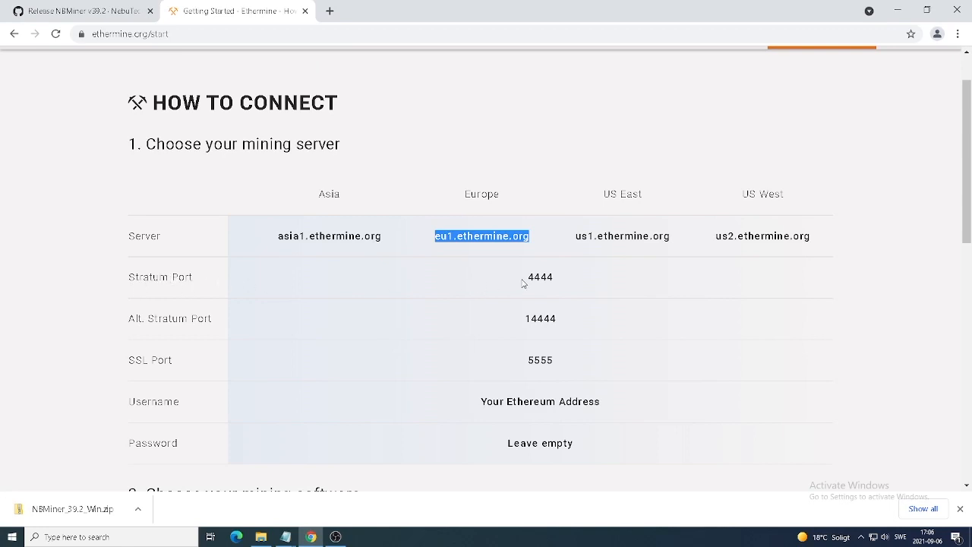
pyautogui.moveTo(529, 281); pyautogui.dragTo(563, 279)
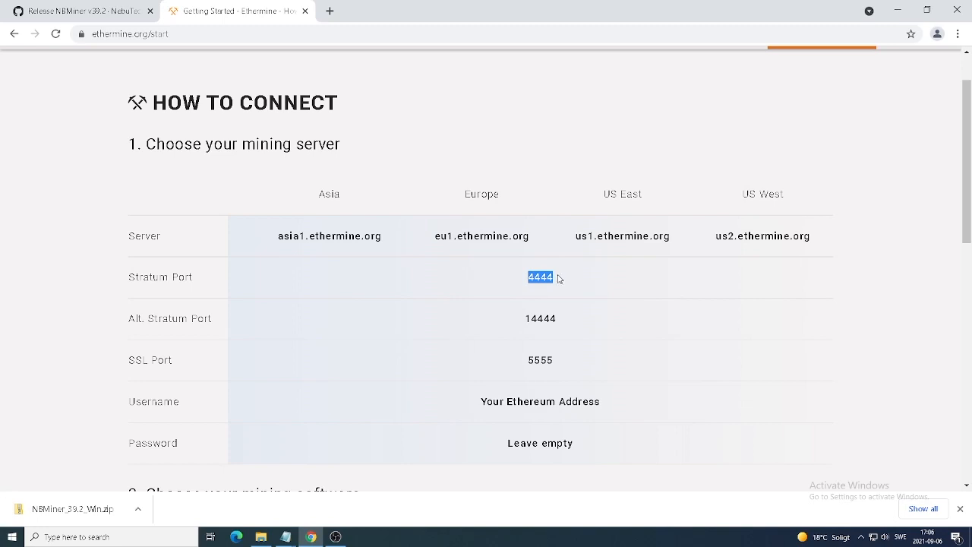
pyautogui.rightClick(563, 279)
pyautogui.click(564, 285)
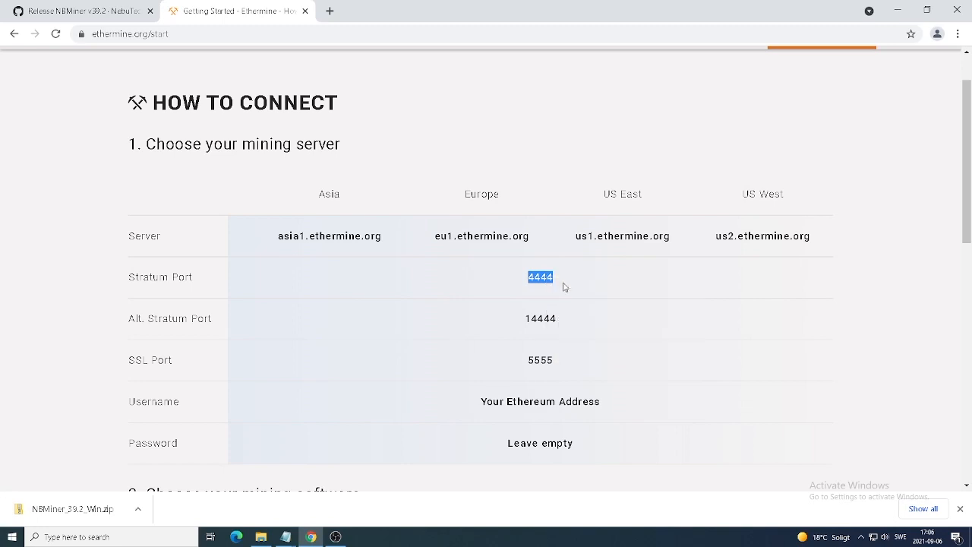
pyautogui.click(285, 533)
pyautogui.click(301, 516)
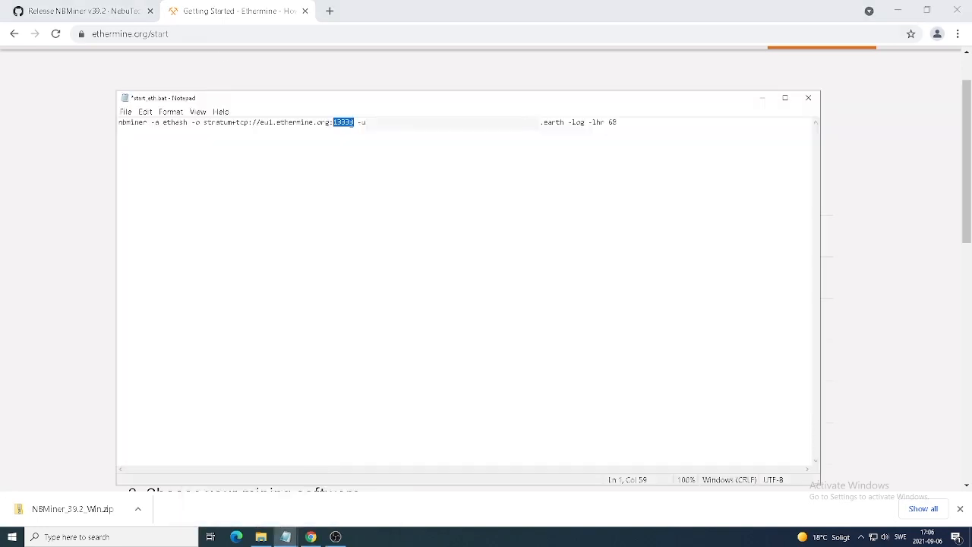
pyautogui.press('Right')
pyautogui.press('BackSpace')
pyautogui.press('BackSpace')
pyautogui.press('BackSpace')
pyautogui.press('BackSpace')
pyautogui.press('BackSpace')
pyautogui.write('4444')
pyautogui.click(809, 99)
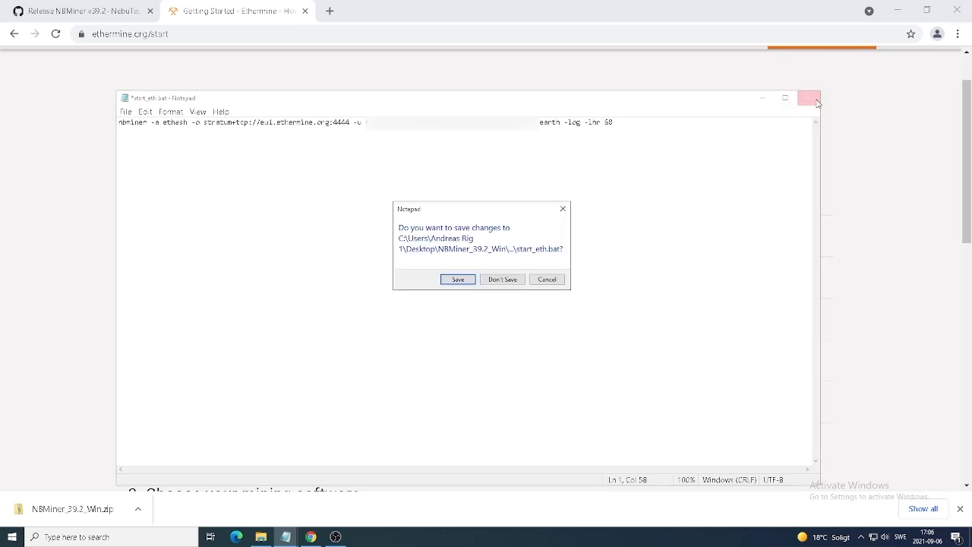
pyautogui.click(458, 280)
# - Search the web for MSI Afterburner in a new tab and open the official MSI page
pyautogui.click(330, 11)
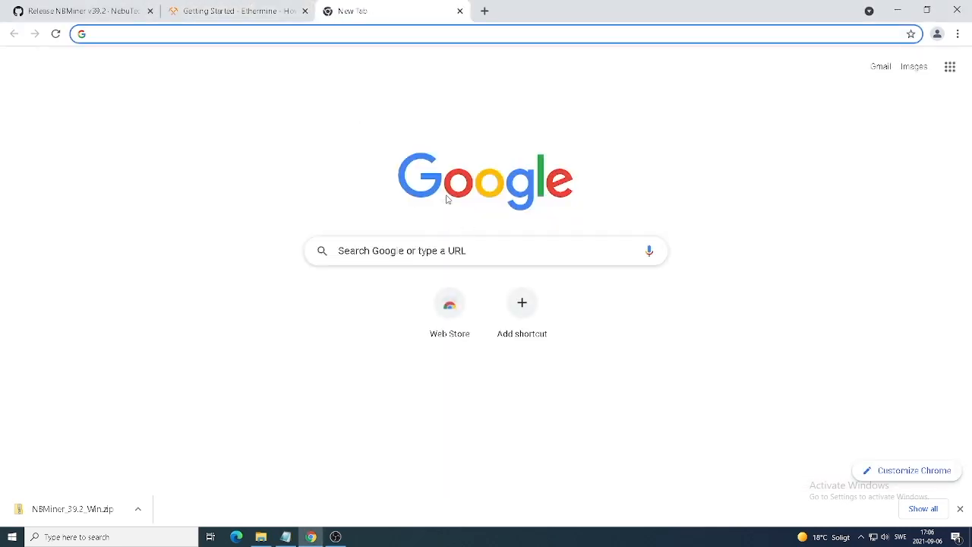
pyautogui.click(423, 258)
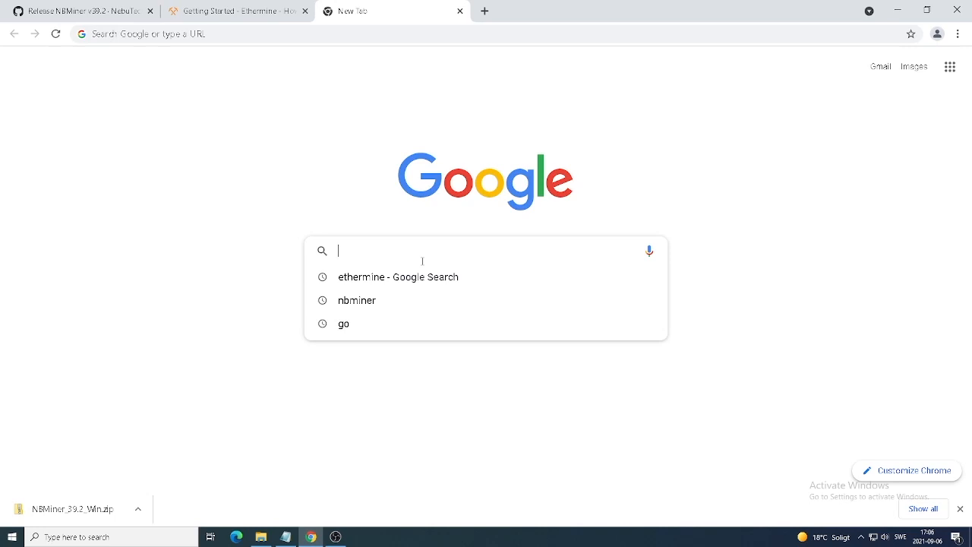
pyautogui.write('msi after')
pyautogui.press('Return')
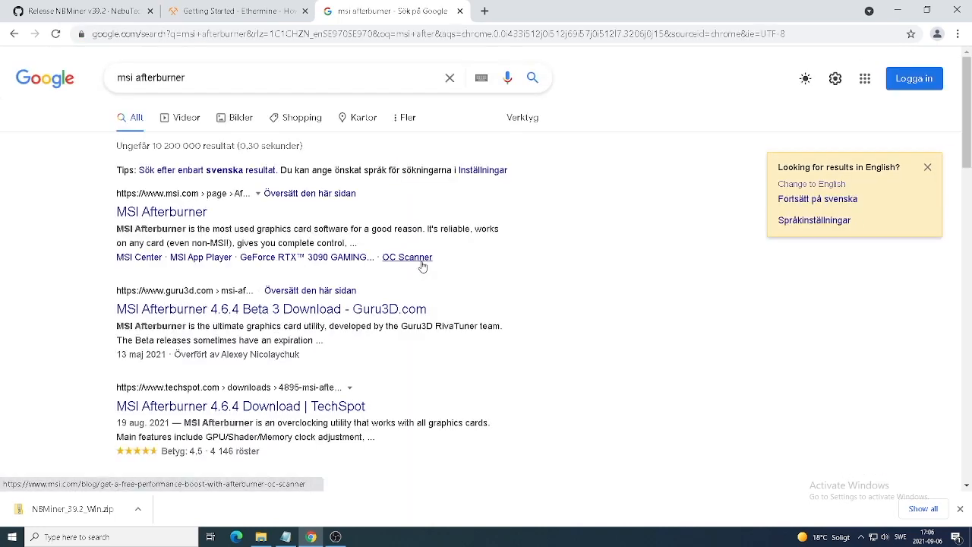
pyautogui.click(156, 217)
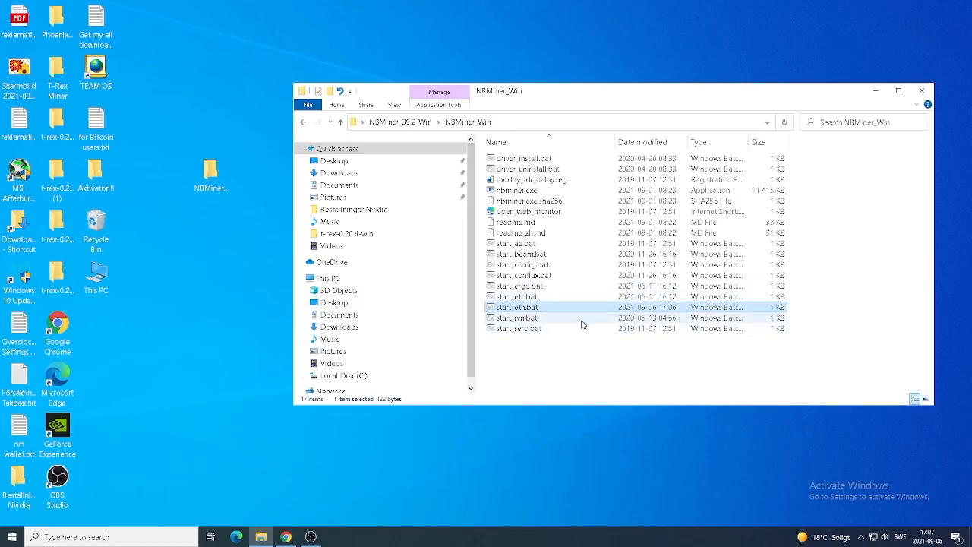
# - Bring up the MSI Afterburner window from the installed copy on the computer
pyautogui.click(19, 189)
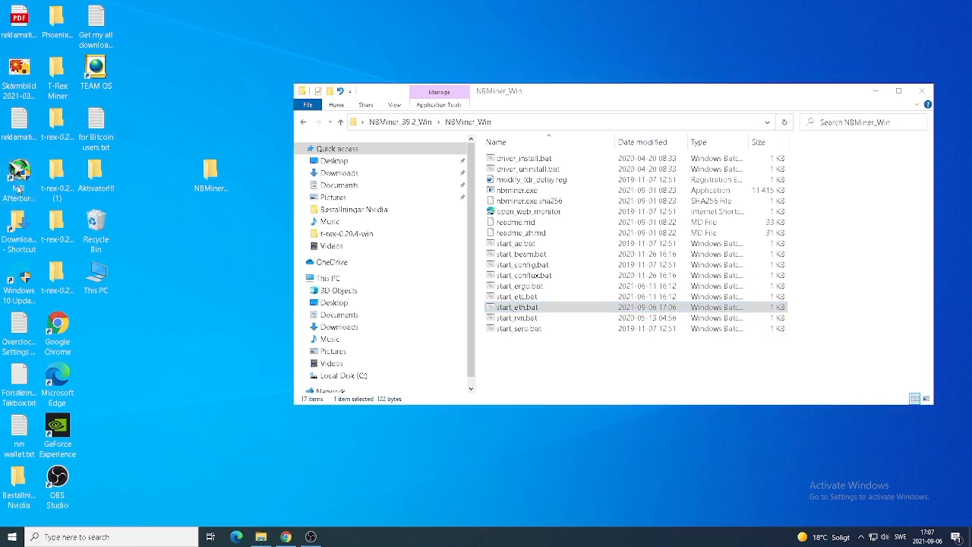
pyautogui.click(860, 537)
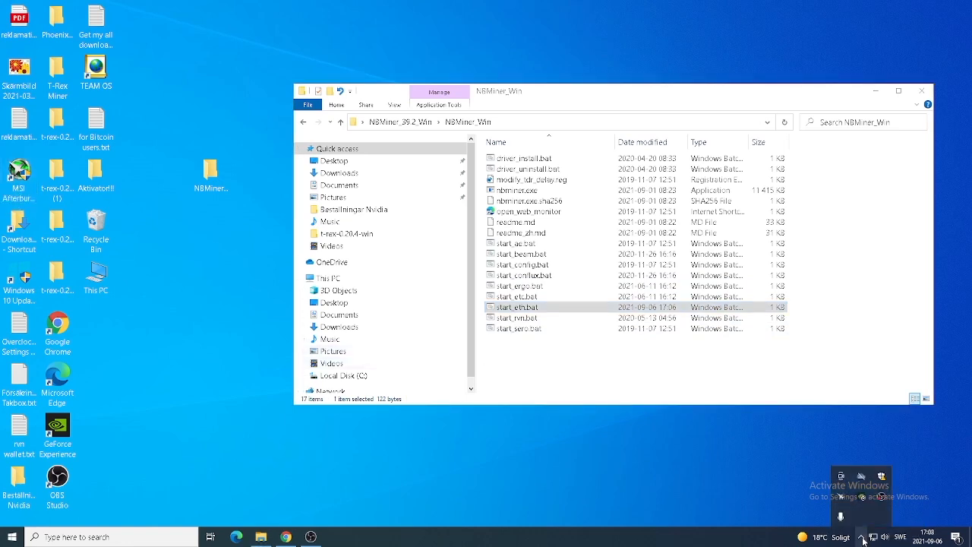
pyautogui.click(837, 499)
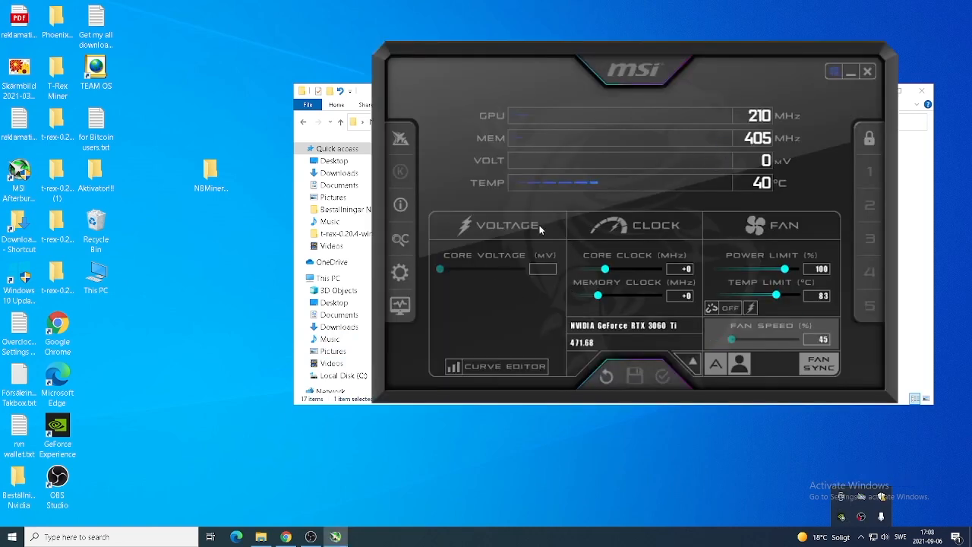
# - Select the MSI Mystic Afterburner skin by Drerex Design in the user interface properties
pyautogui.click(400, 274)
pyautogui.click(584, 73)
pyautogui.click(585, 74)
pyautogui.click(585, 74)
pyautogui.click(585, 74)
pyautogui.click(545, 74)
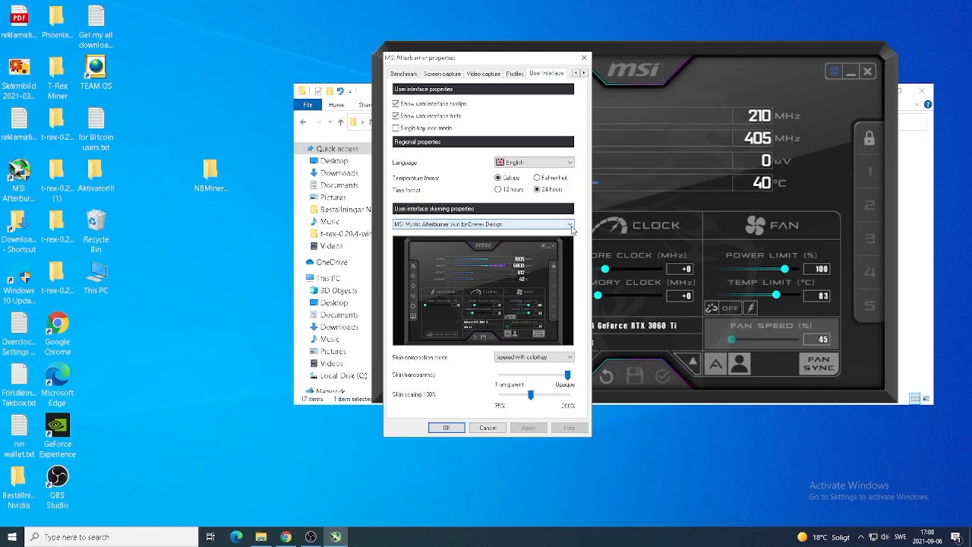
pyautogui.click(571, 226)
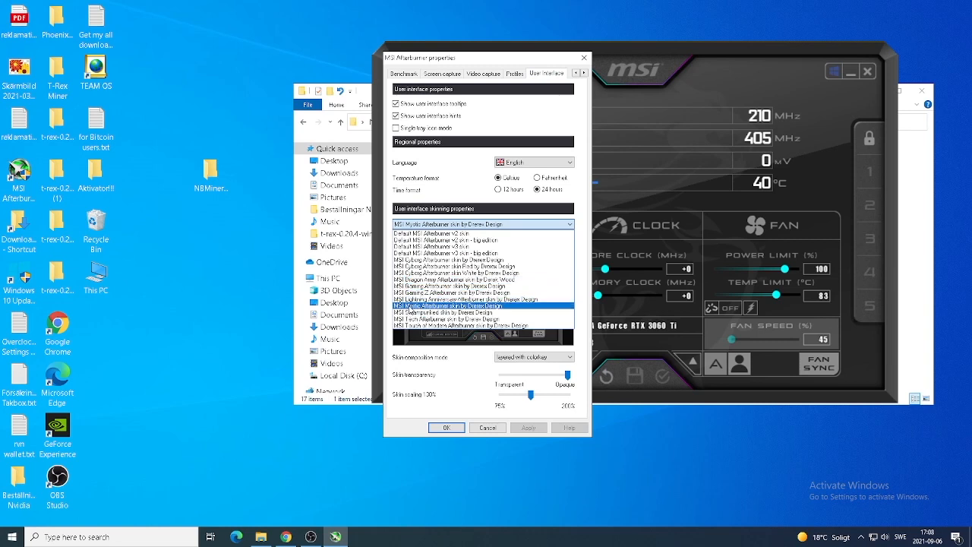
pyautogui.click(483, 306)
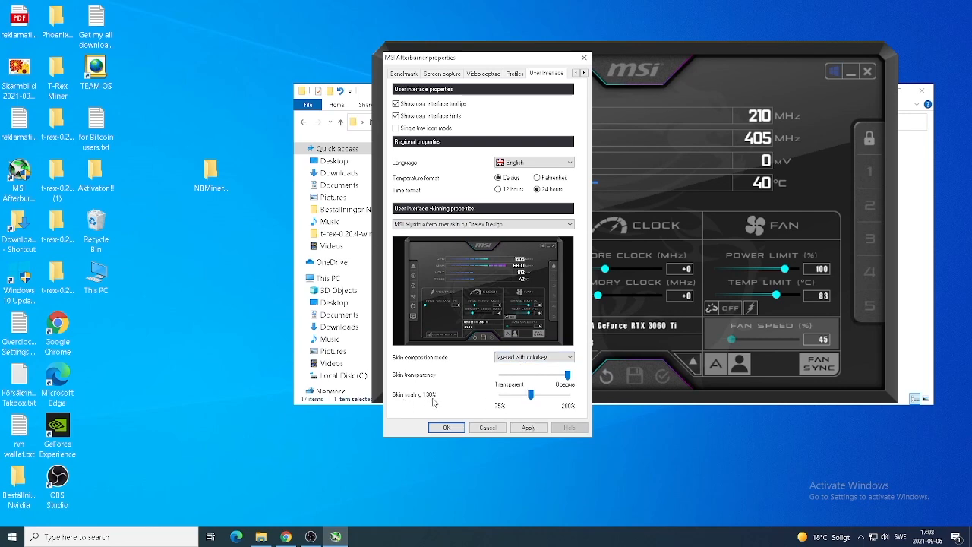
# - Increase the skin scaling to slightly above 100% and accept the Afterburner properties
pyautogui.moveTo(532, 397); pyautogui.dragTo(535, 395)
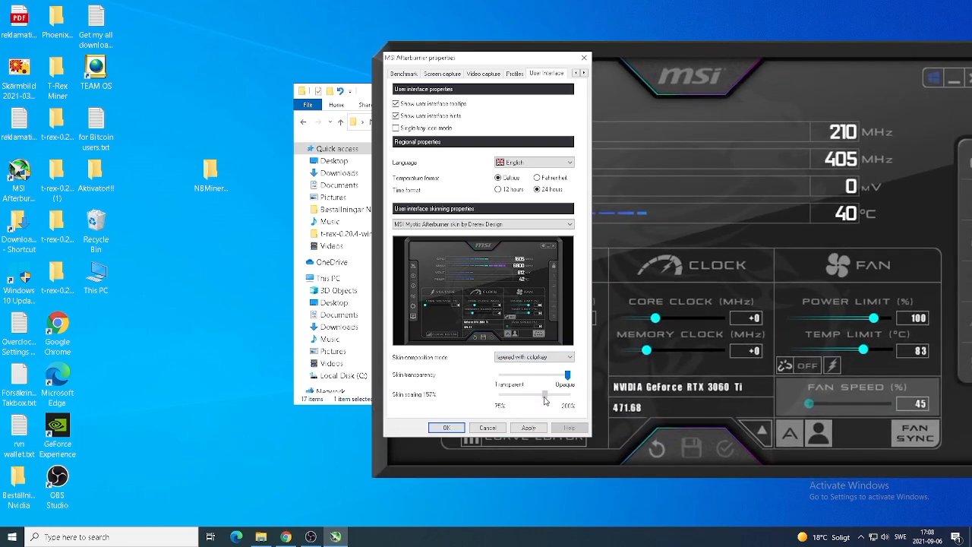
pyautogui.click(529, 427)
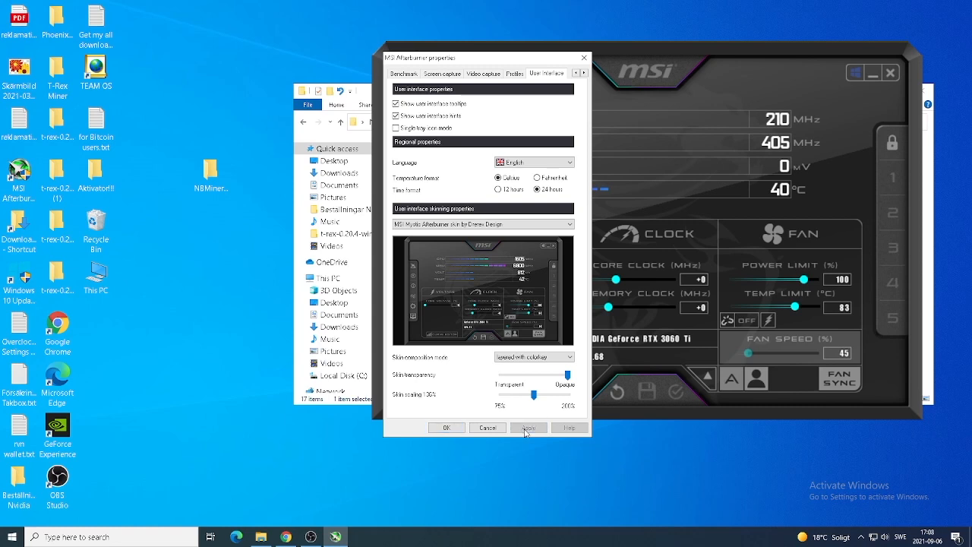
pyautogui.click(448, 428)
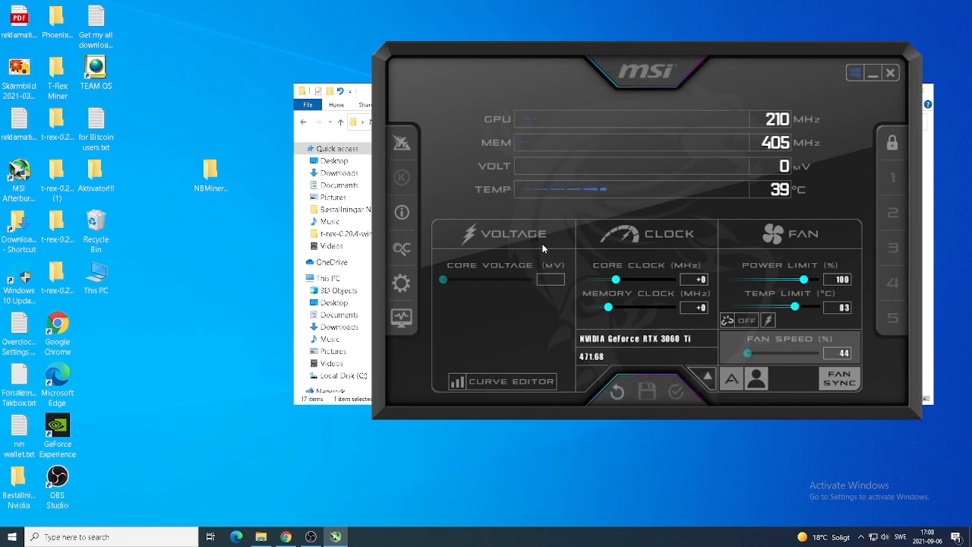
# - Minimize Afterburner, launch start_eth.bat and allow nbminer.exe through the firewall on public networks
pyautogui.click(874, 75)
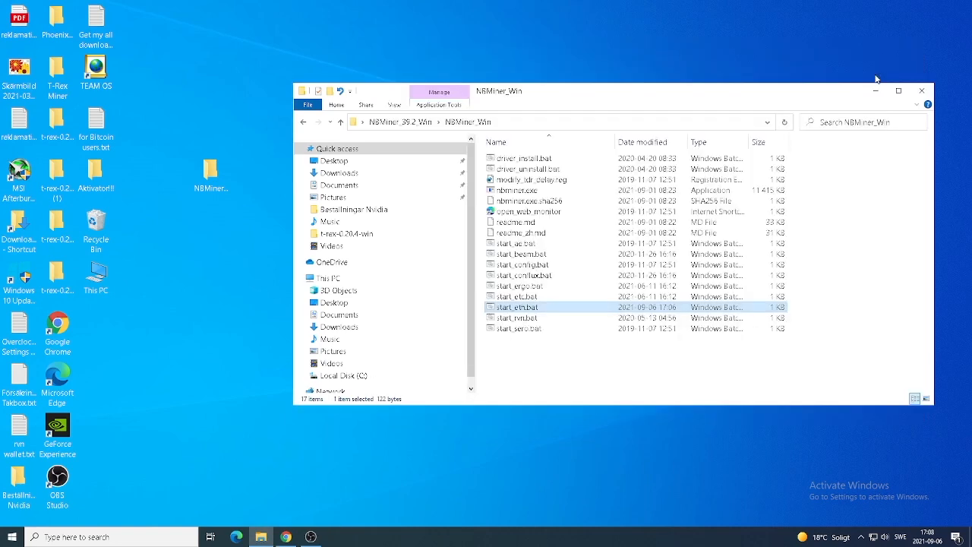
pyautogui.doubleClick(524, 311)
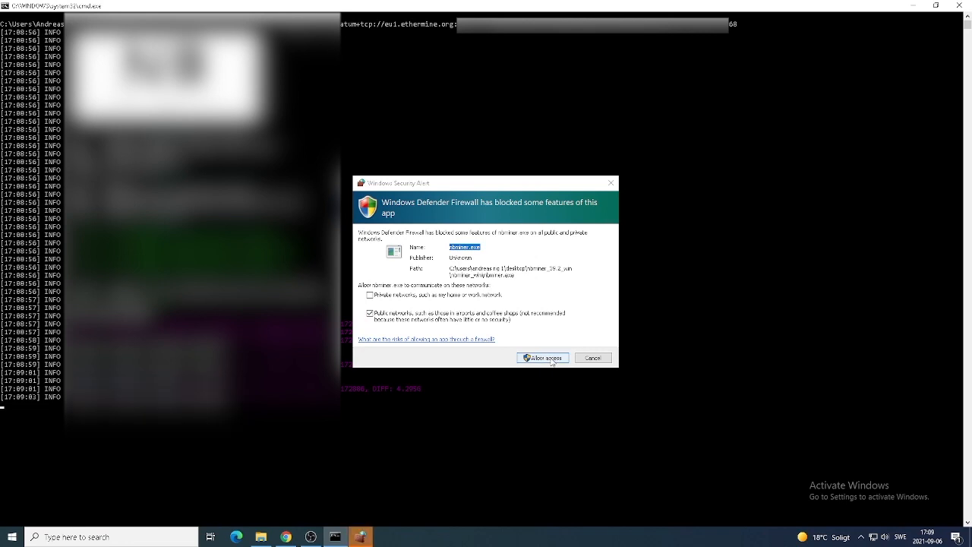
pyautogui.click(552, 362)
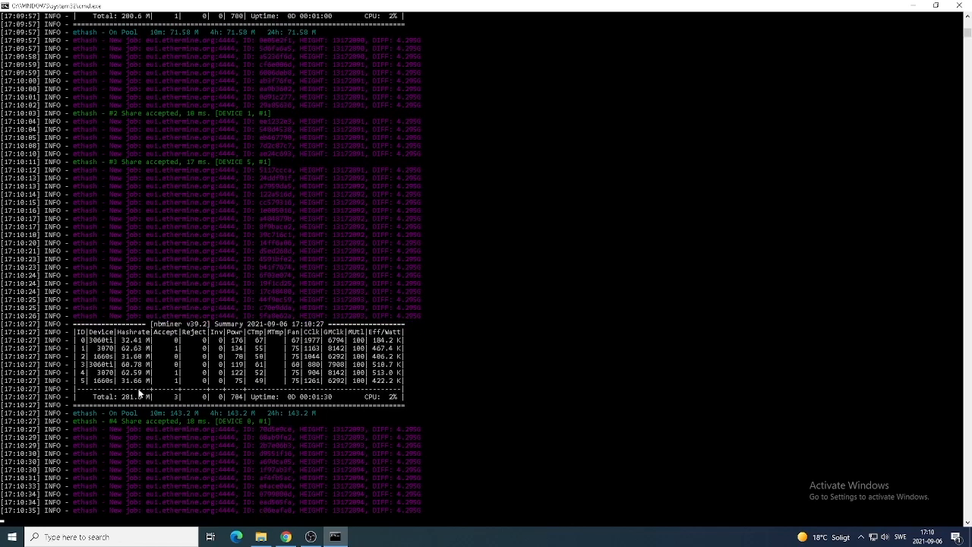
# - Open MSI Afterburner from the desktop and place its window over the running miner console, beside the hashrate summary
pyautogui.click(915, 6)
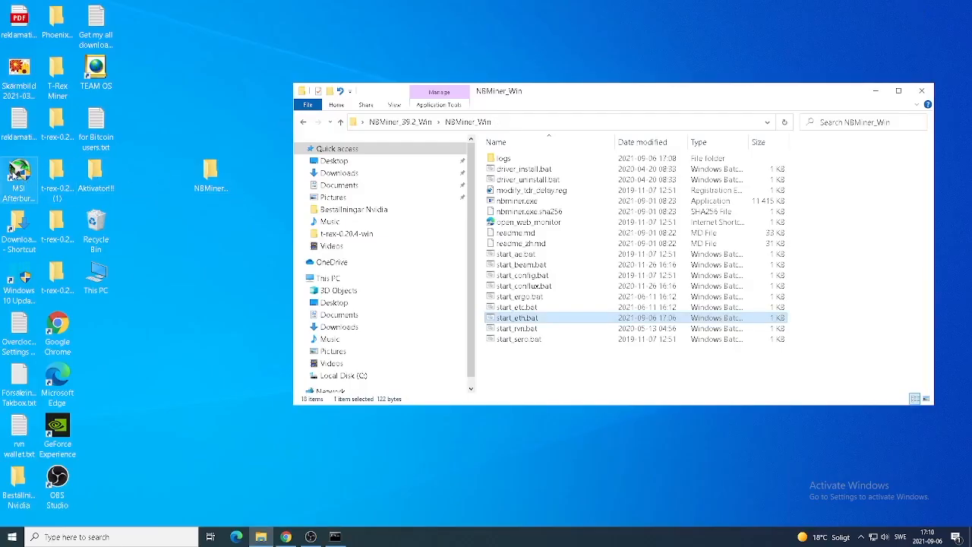
pyautogui.click(21, 177)
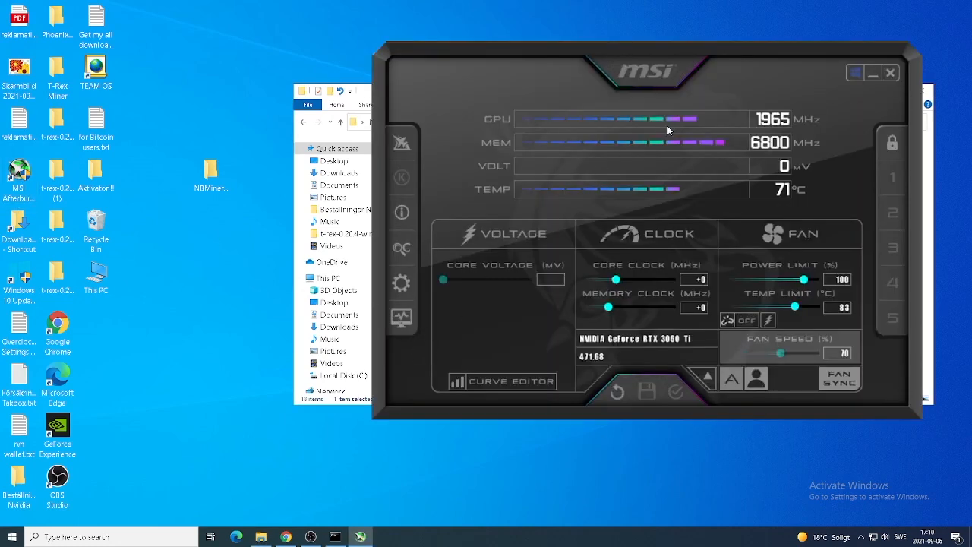
pyautogui.click(334, 537)
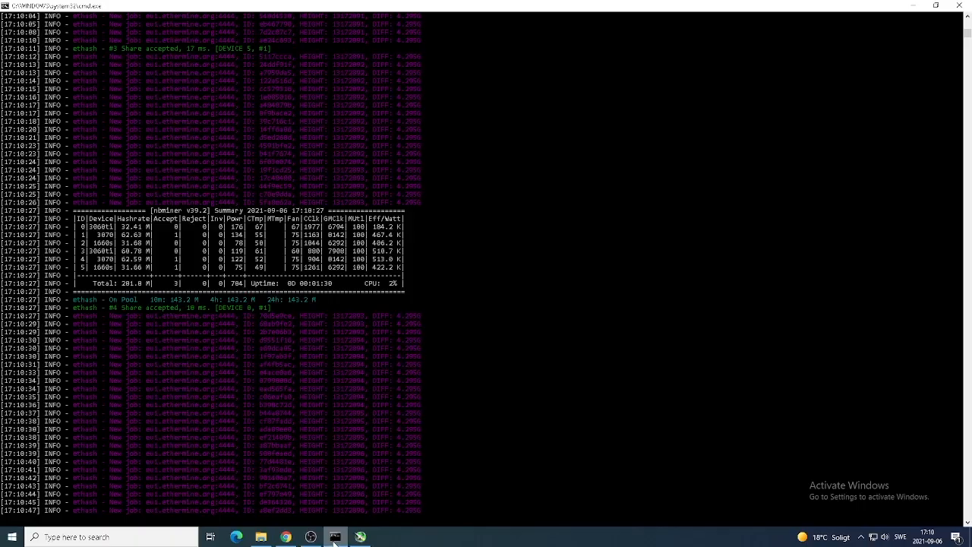
pyautogui.click(363, 539)
pyautogui.moveTo(625, 65); pyautogui.dragTo(667, 27)
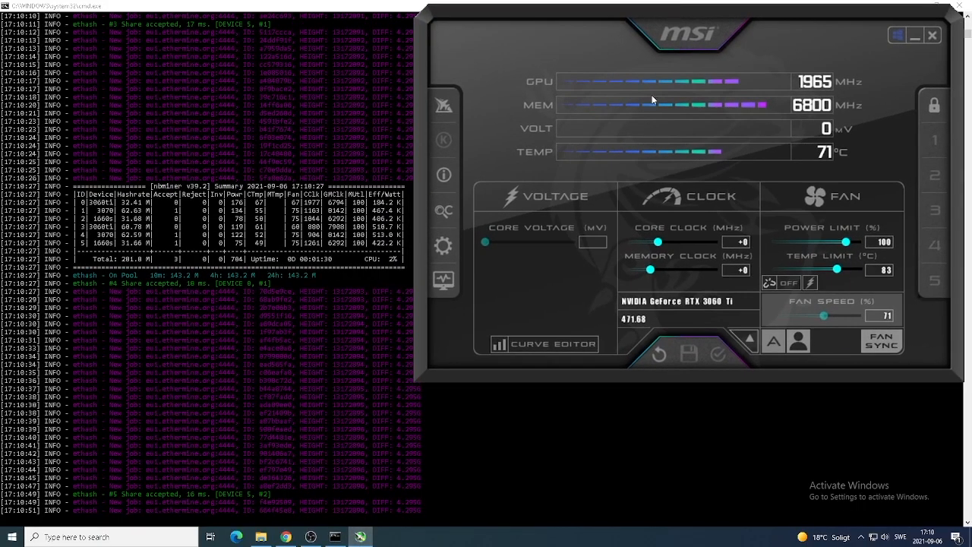
# - Check the list of graphics cards and set the memory clock of the first RTX 3060 Ti to +1300 MHz
pyautogui.click(749, 339)
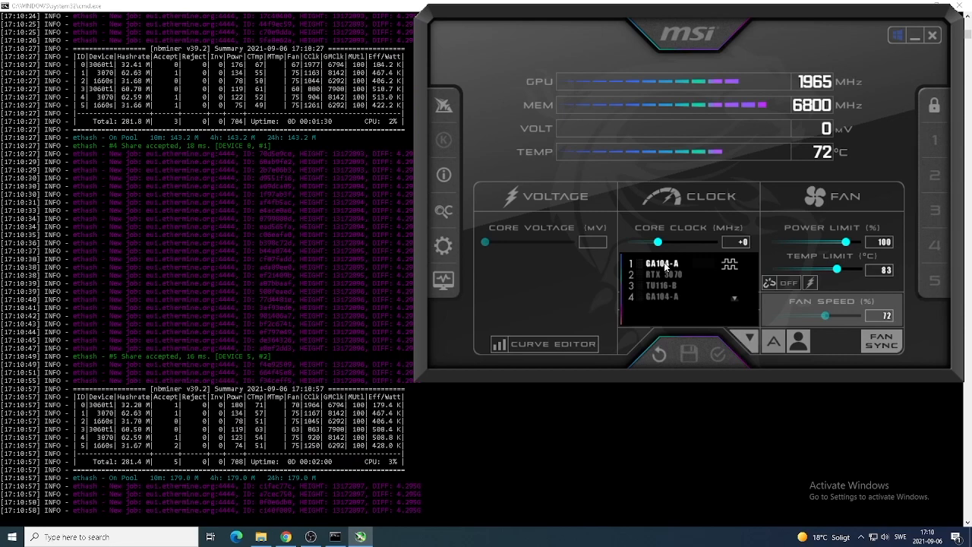
pyautogui.click(749, 340)
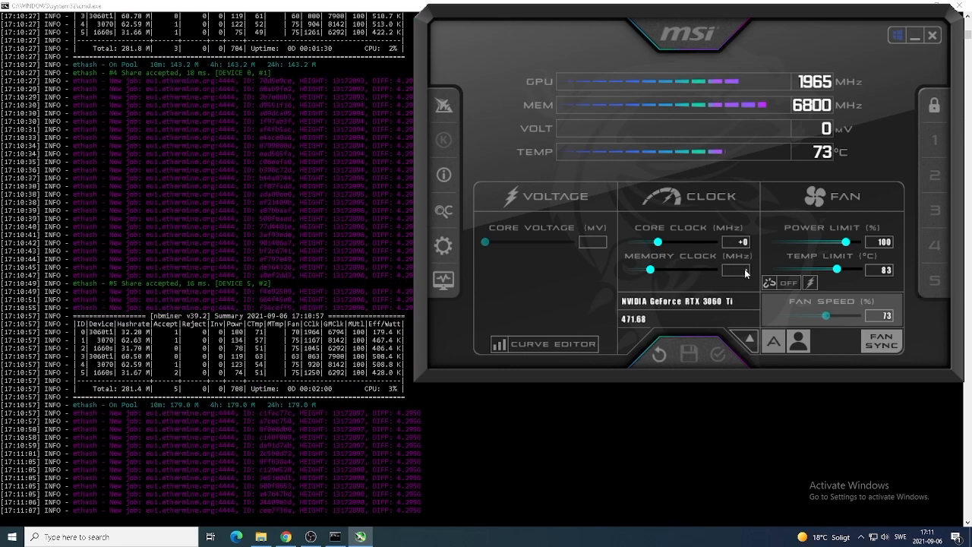
pyautogui.write('1300')
pyautogui.press('Return')
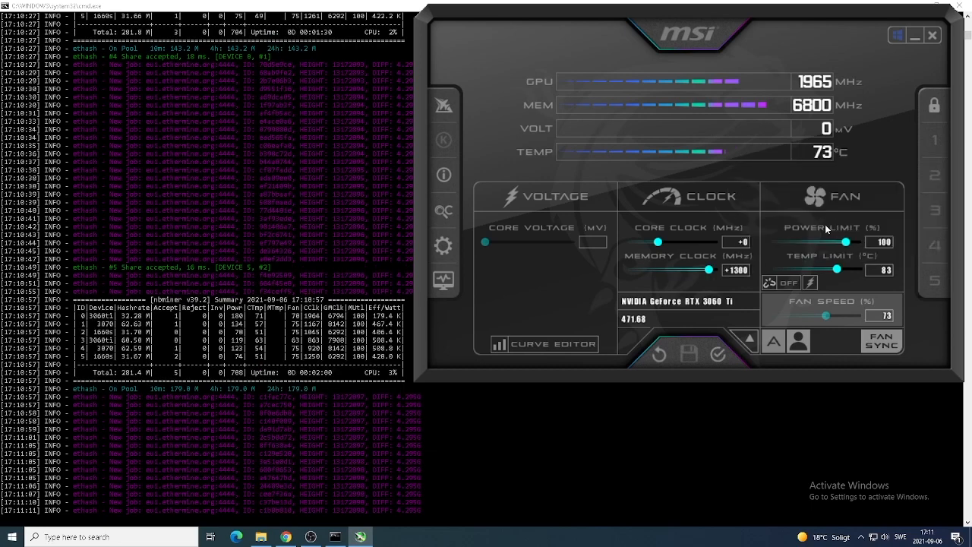
# - Set the RTX 3060 Ti's power limit to 65%, apply the overclock settings and minimize Afterburner
pyautogui.click(886, 243)
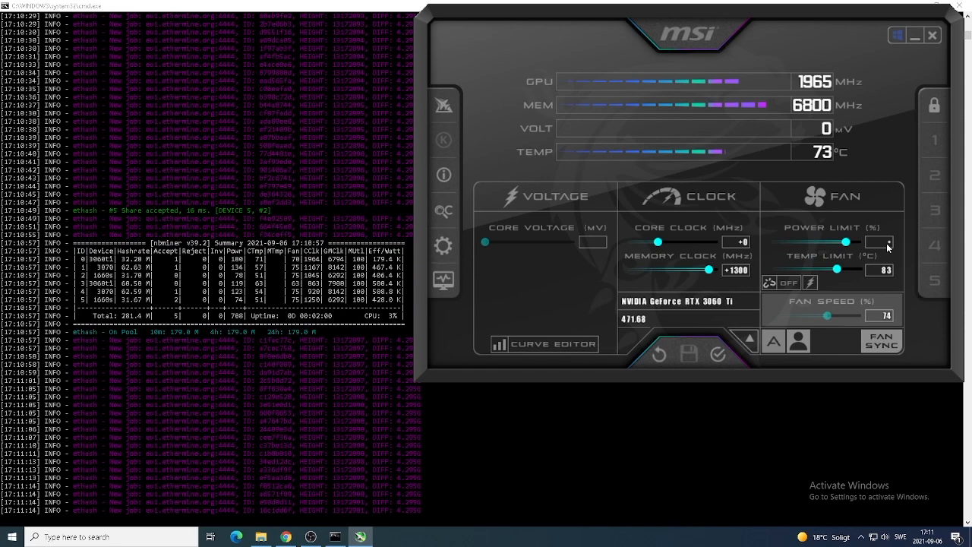
pyautogui.write('65')
pyautogui.press('Return')
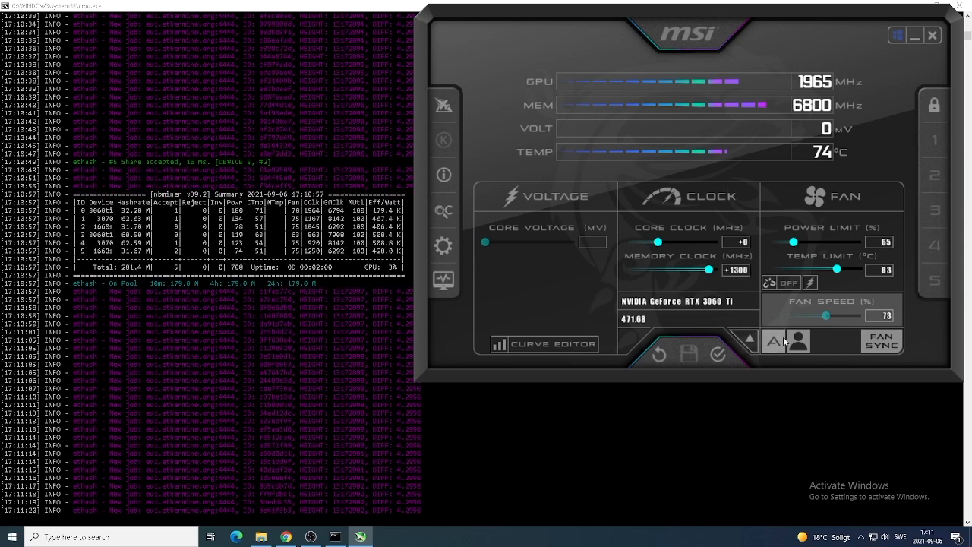
pyautogui.click(719, 356)
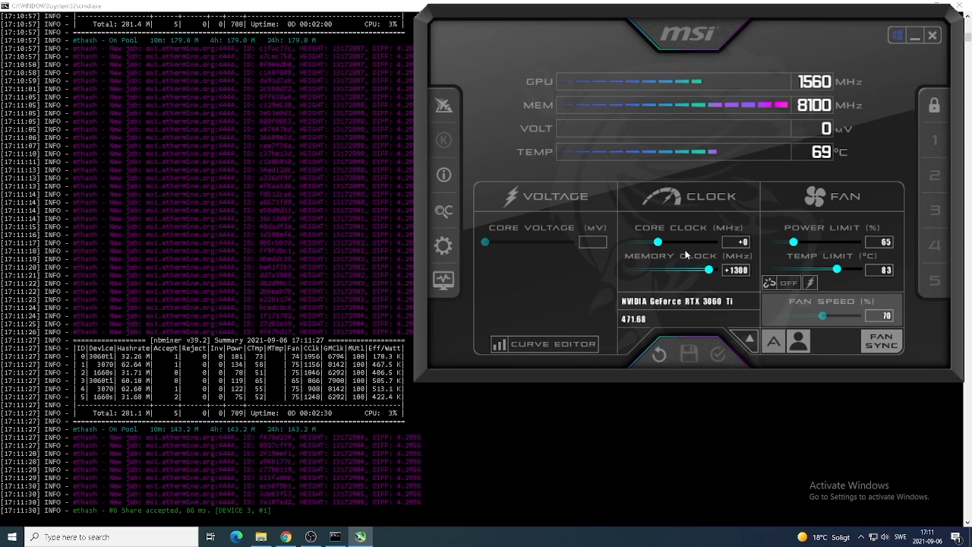
pyautogui.click(914, 35)
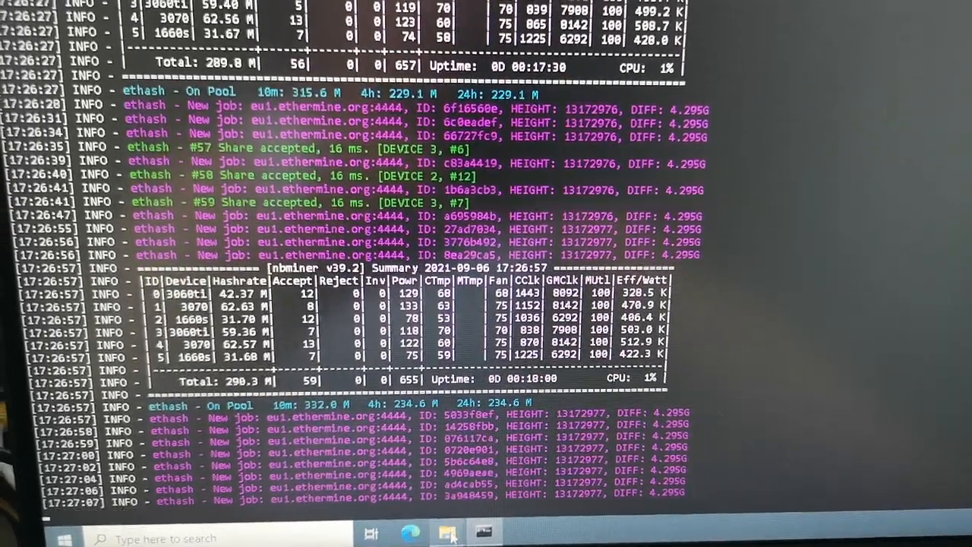
# - Edit start_eth.bat in the NBMiner_Win folder so the -lhr value is 69, and save the file while closing it
pyautogui.moveTo(445, 524)
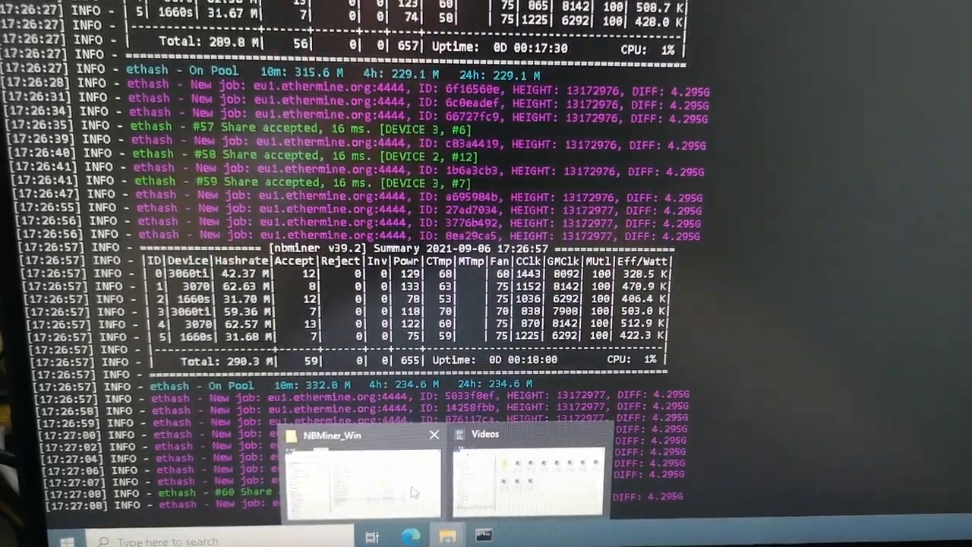
pyautogui.click(430, 504)
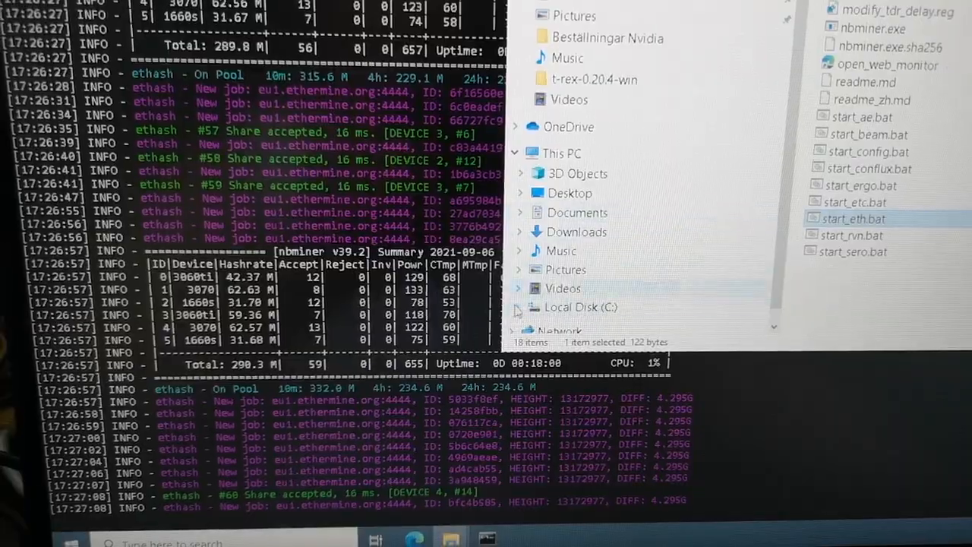
pyautogui.rightClick(843, 224)
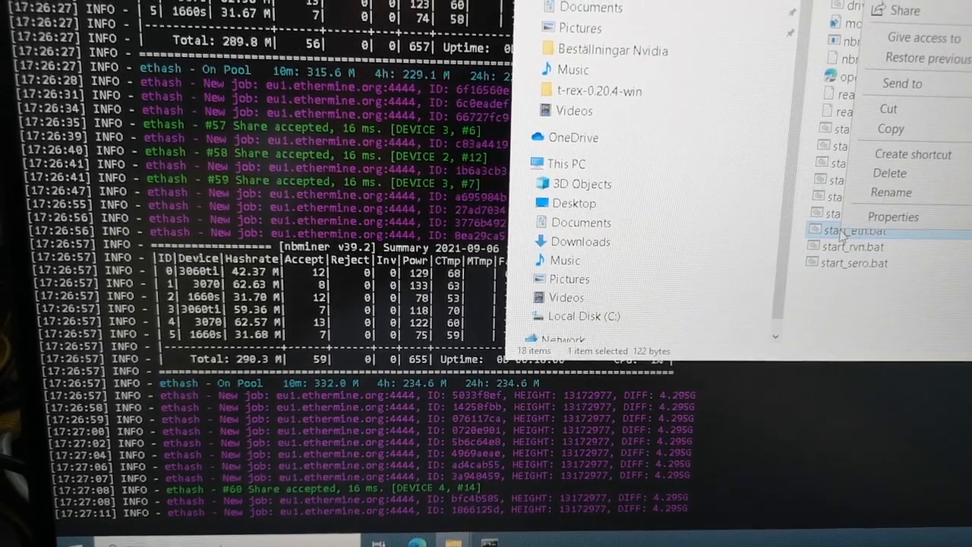
pyautogui.click(911, 2)
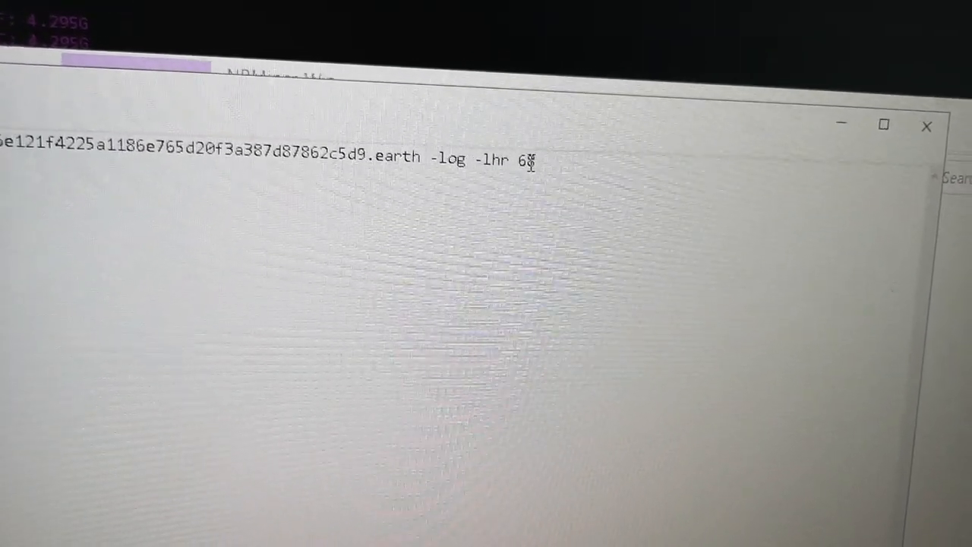
pyautogui.click(543, 144)
pyautogui.press('BackSpace')
pyautogui.write('9')
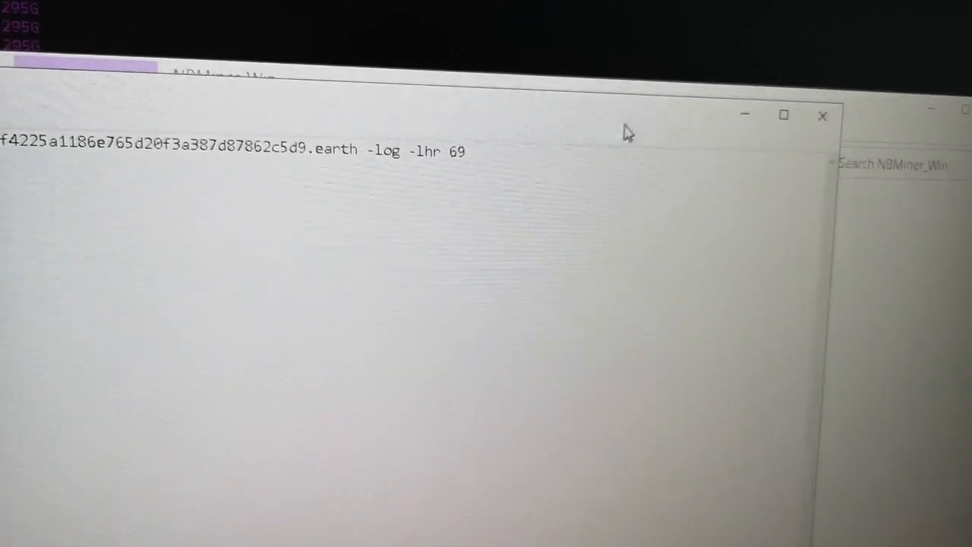
pyautogui.click(822, 115)
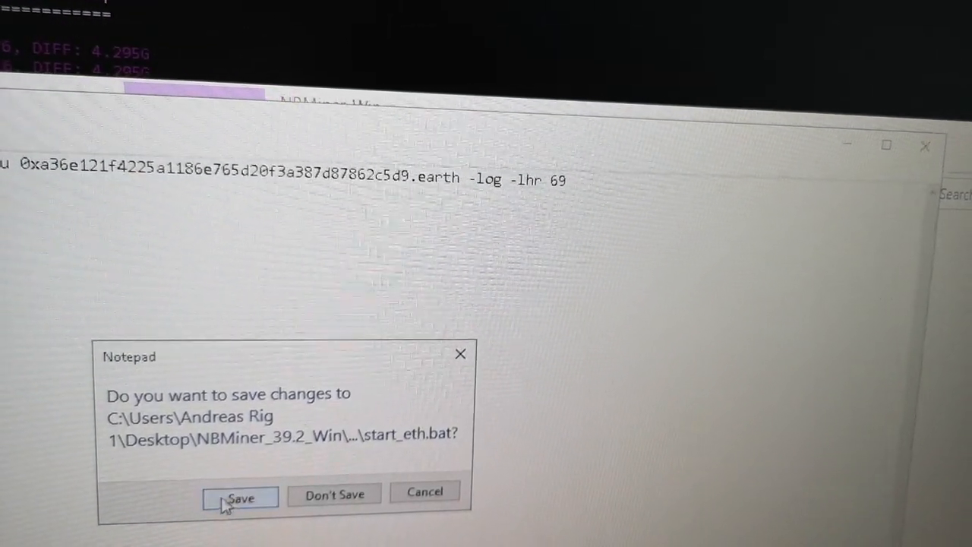
pyautogui.click(231, 499)
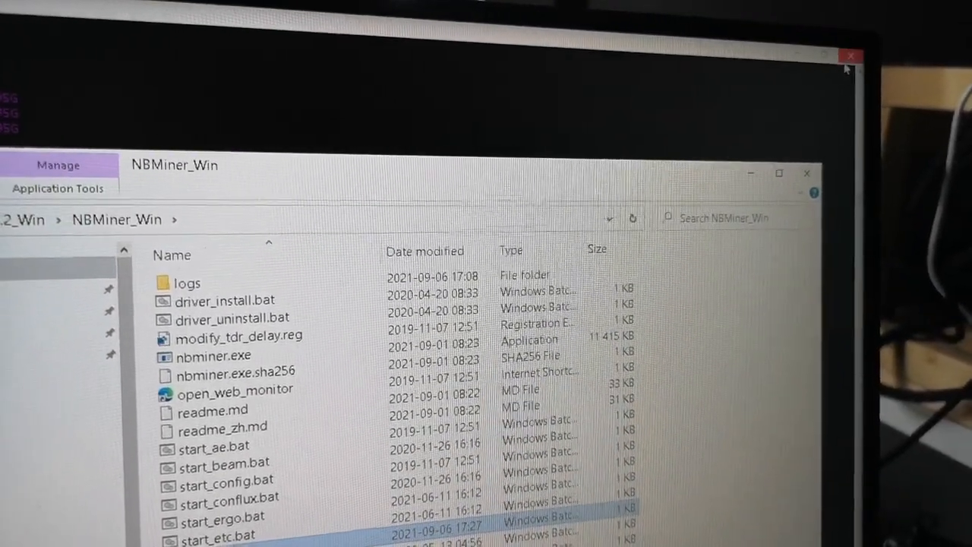
# - Close the running miner console and launch start_eth.bat again from the NBMiner_Win folder
pyautogui.click(758, 83)
pyautogui.click(858, 71)
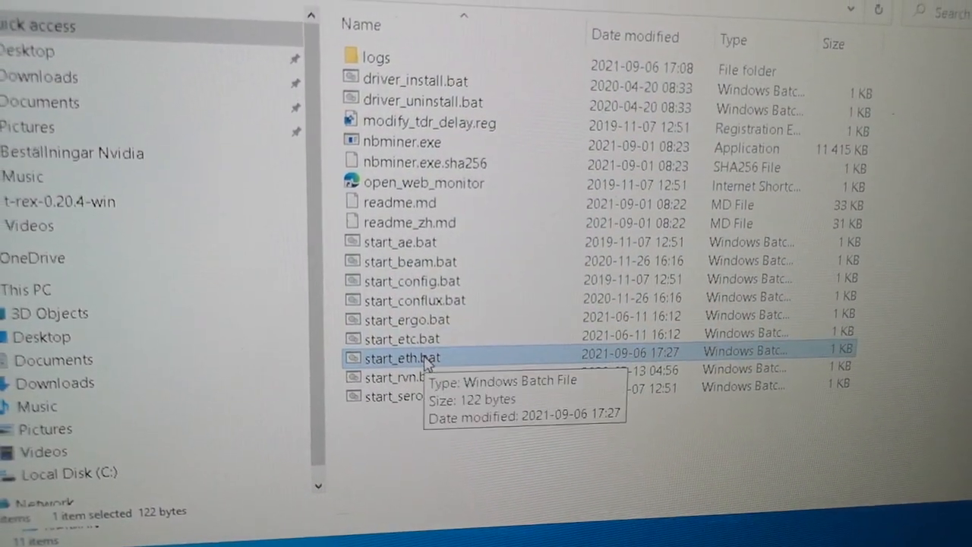
pyautogui.doubleClick(434, 366)
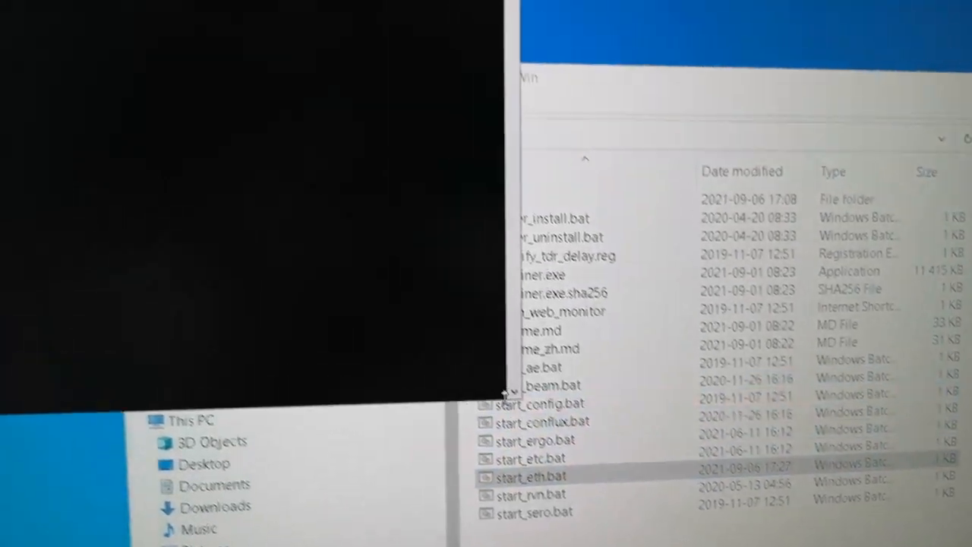